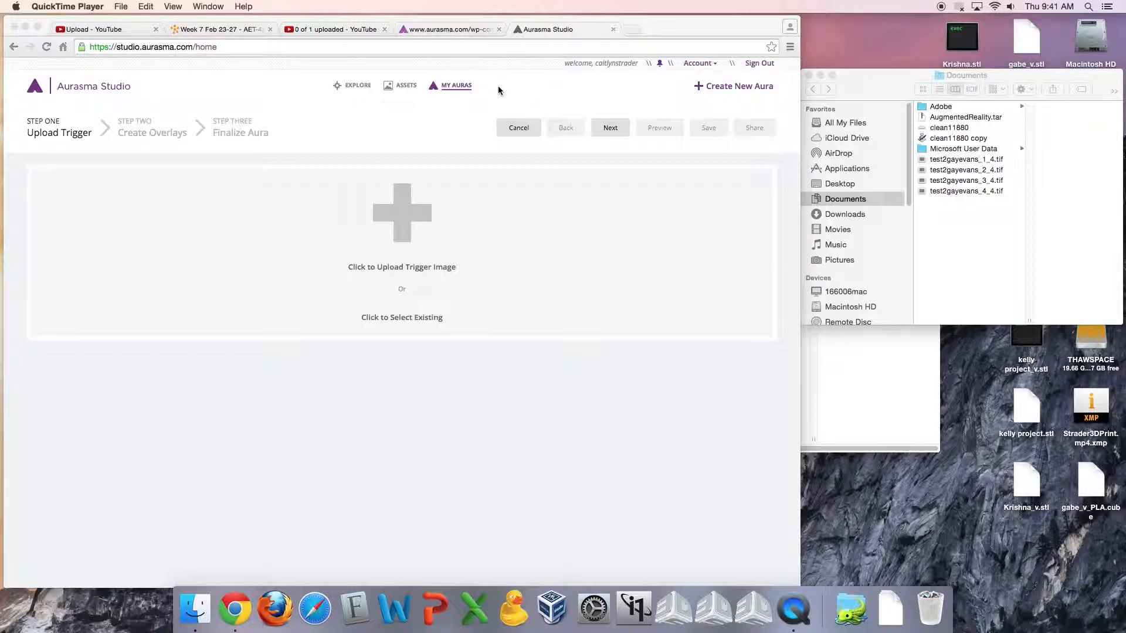
Start creating a new Aura and confirm discarding the unsaved one
click(725, 84)
click(714, 86)
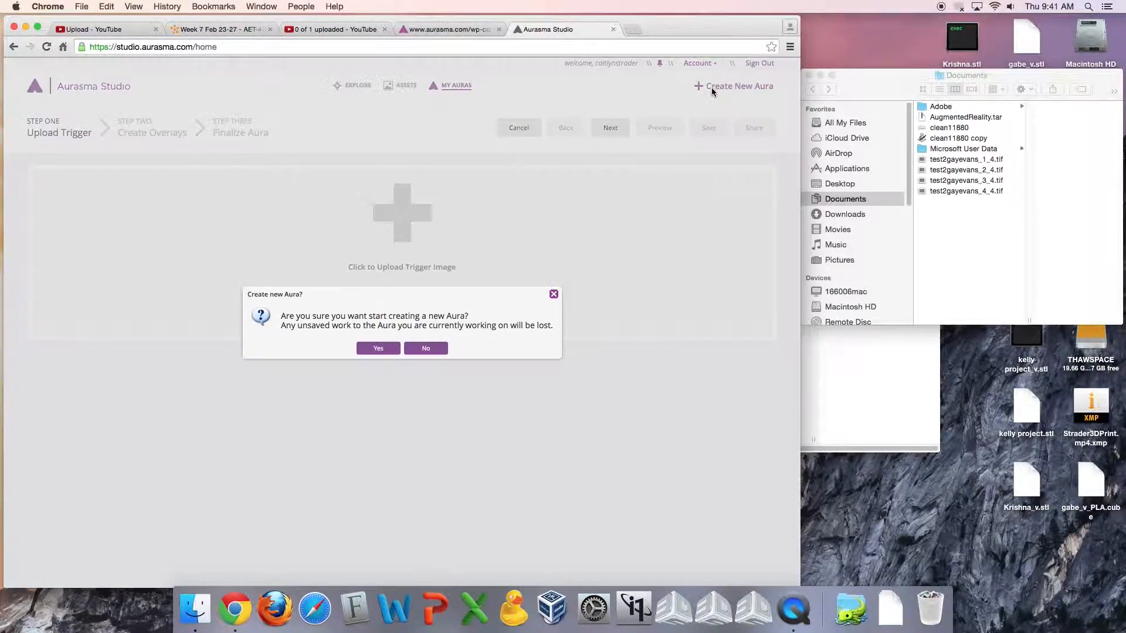
click(380, 348)
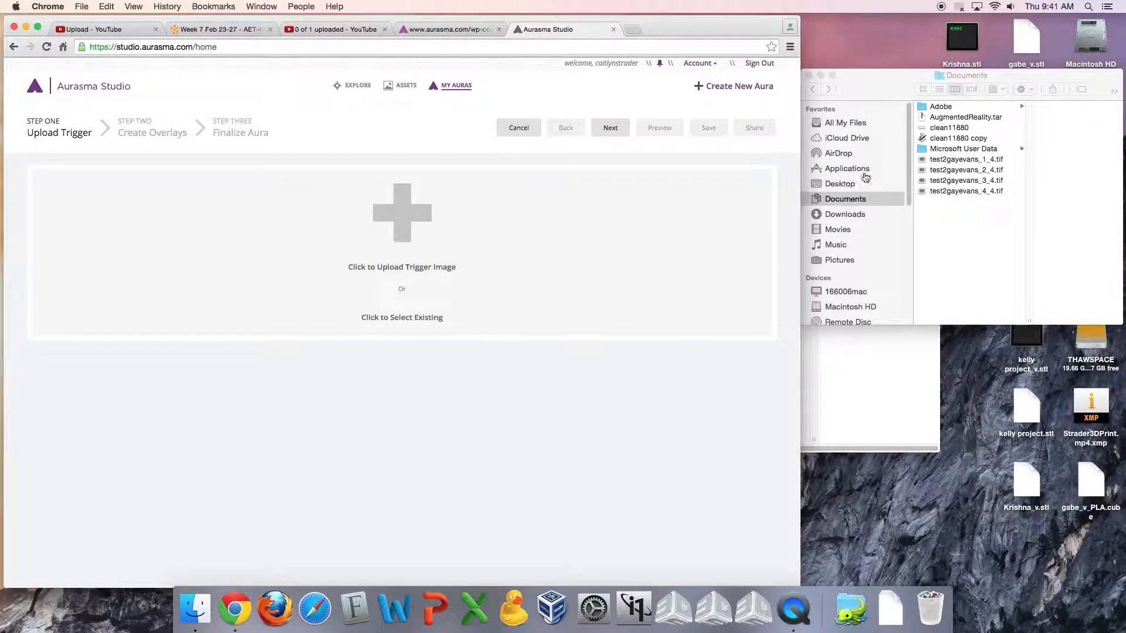
Switch to Finder and select the trigger image in the AR Resources folder on the AET 1363 drive
click(972, 233)
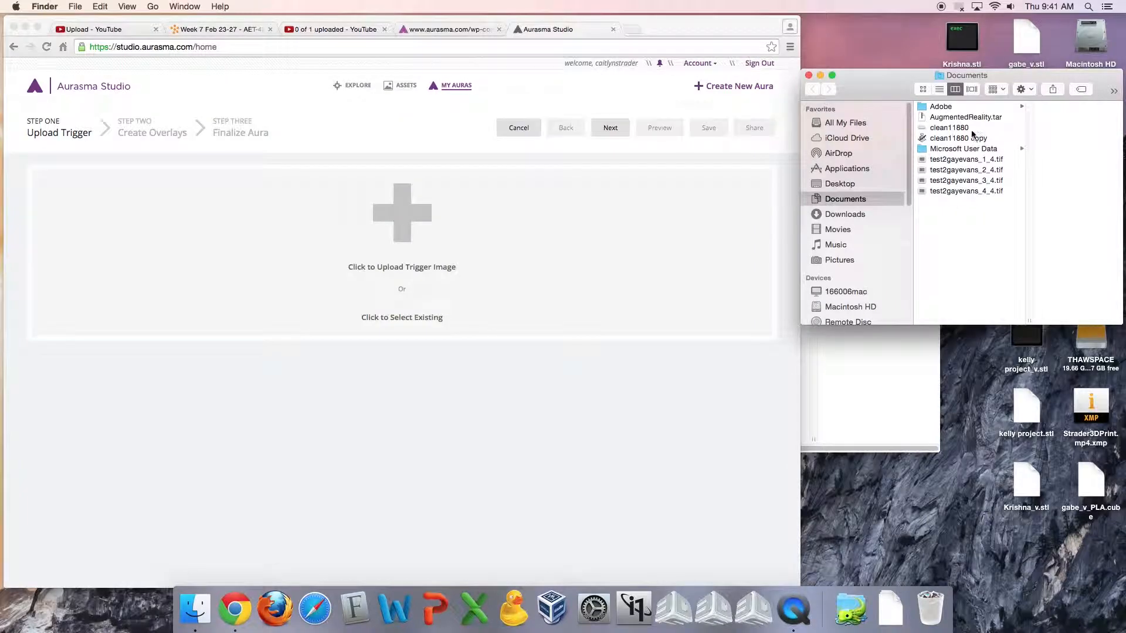
drag(909, 177, 909, 240)
click(871, 237)
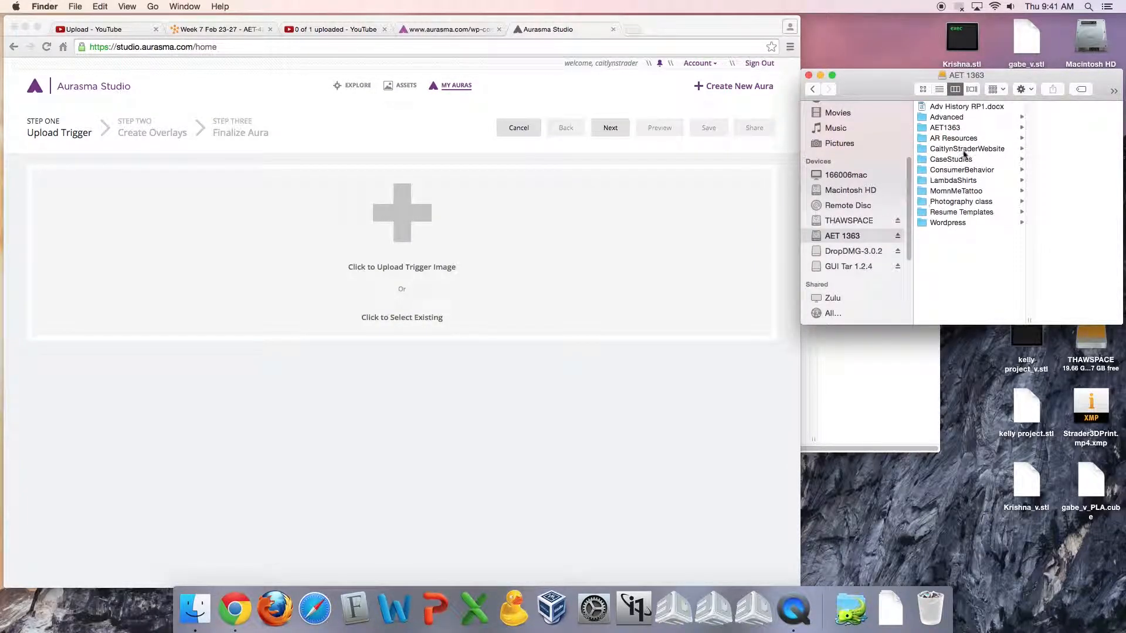
click(954, 119)
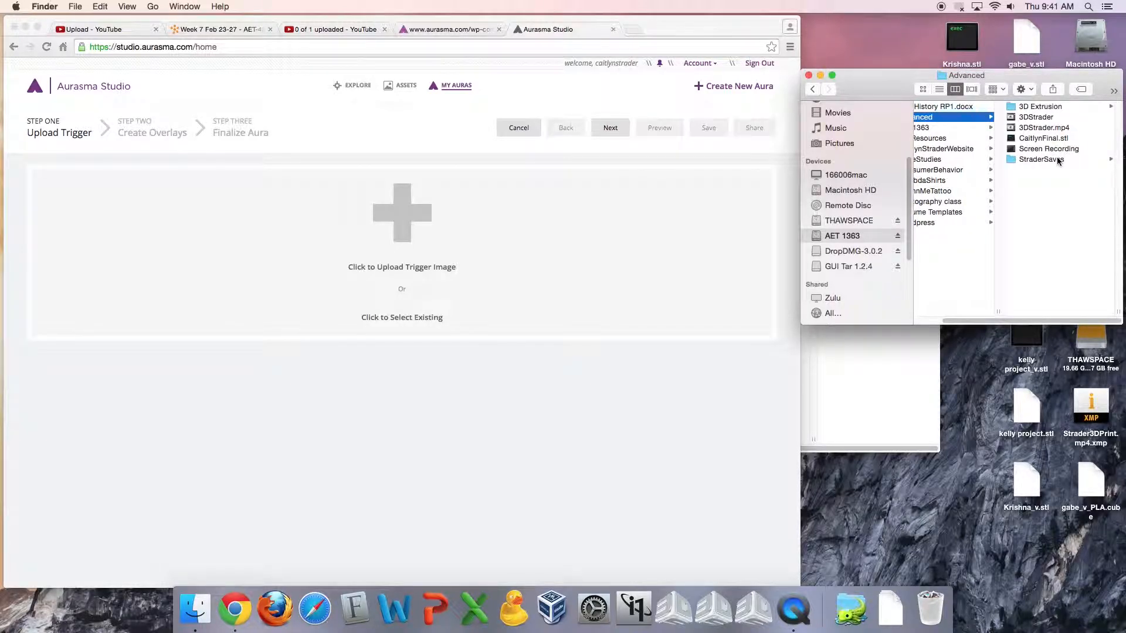
click(947, 139)
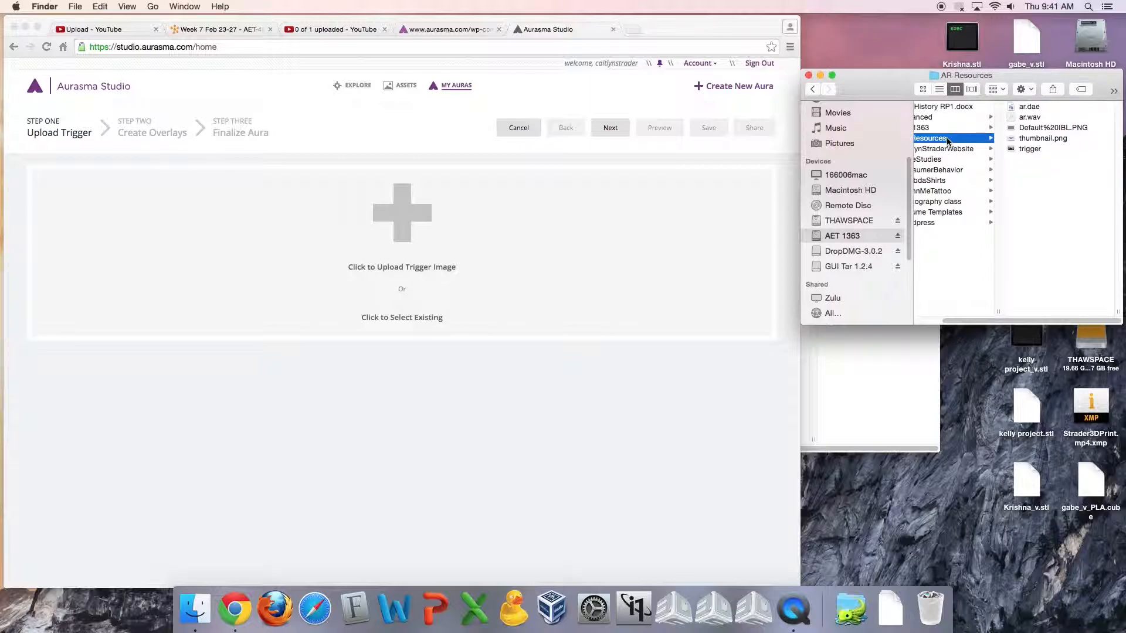
click(1043, 151)
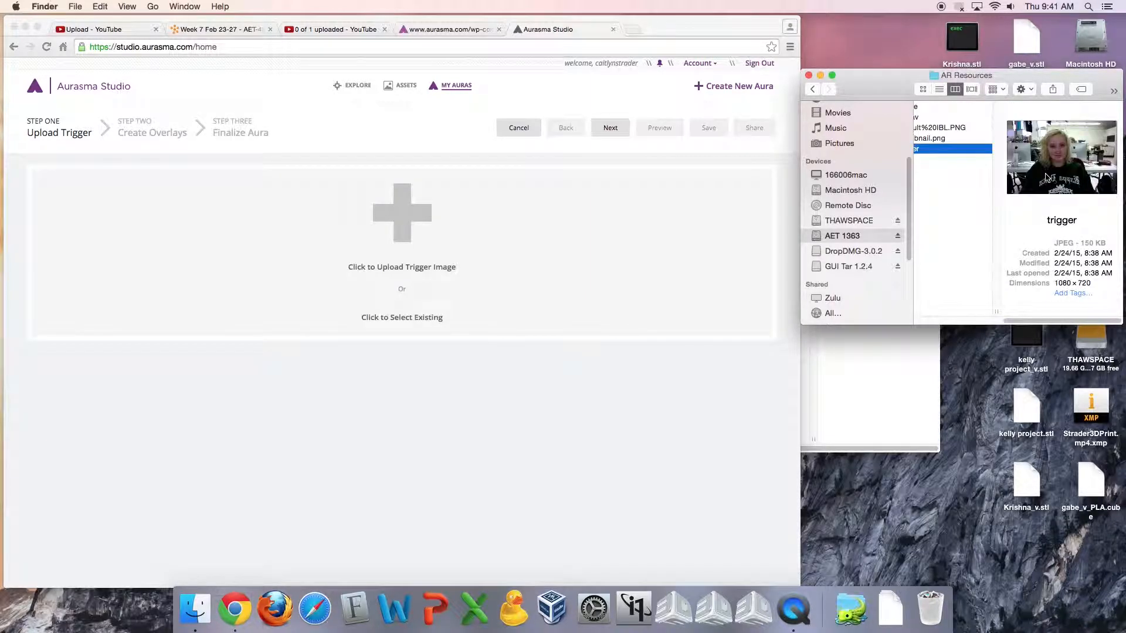
Upload trigger.jpg as the Aura's trigger image, save it and proceed to the Create Overlays stage
drag(914, 152, 405, 233)
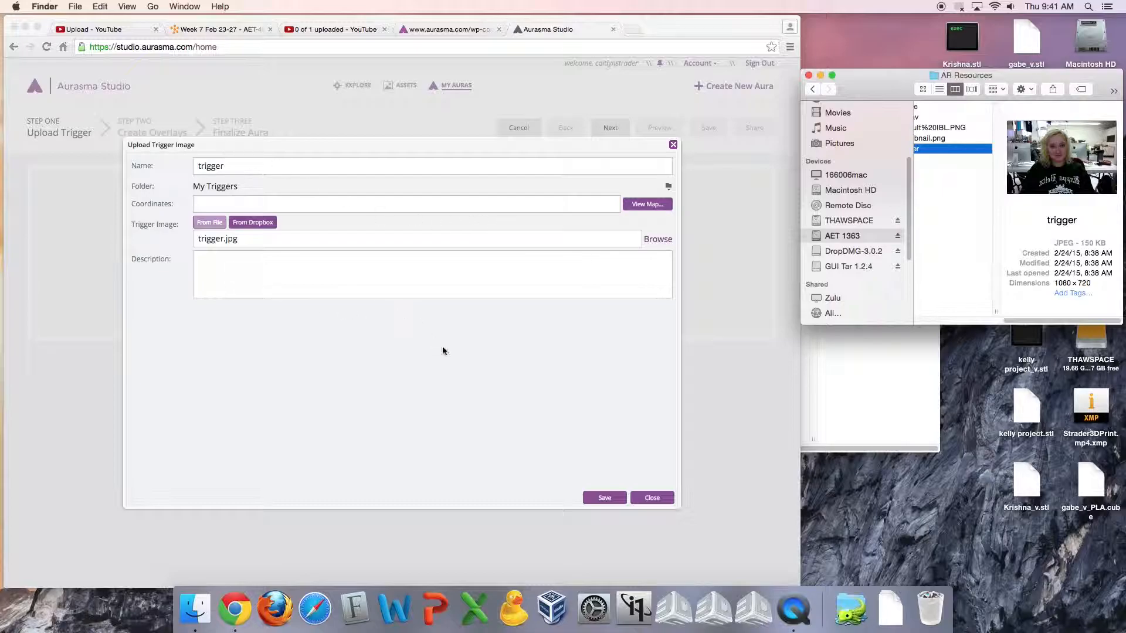
click(607, 499)
click(607, 500)
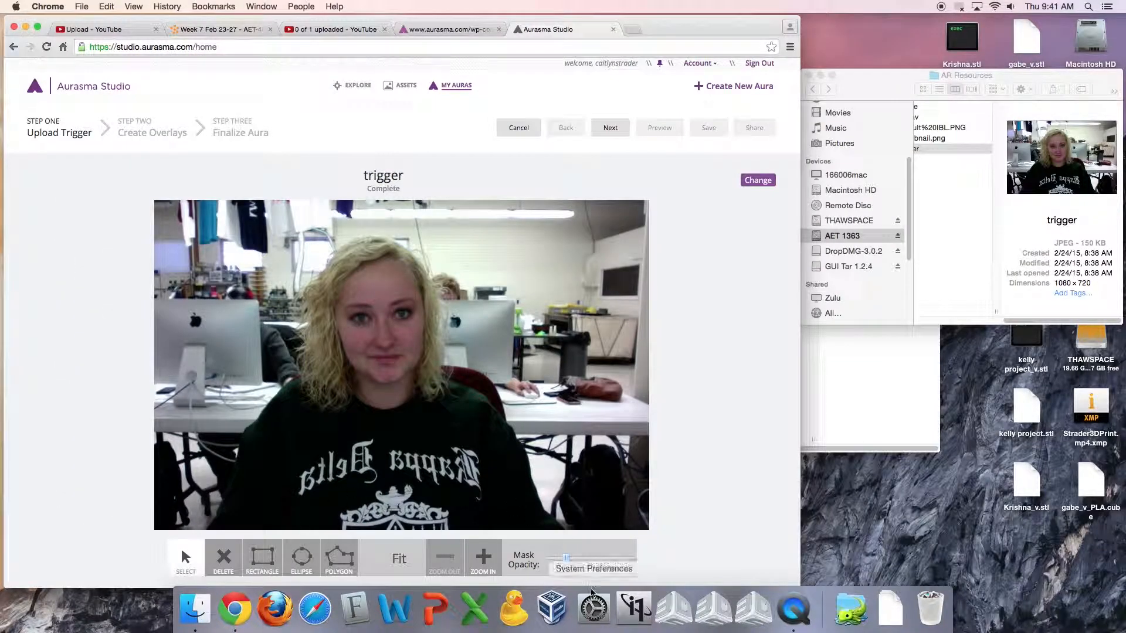
mouse_move(572, 565)
mouse_down()
mouse_move(604, 559)
mouse_move(548, 558)
mouse_move(560, 559)
mouse_up()
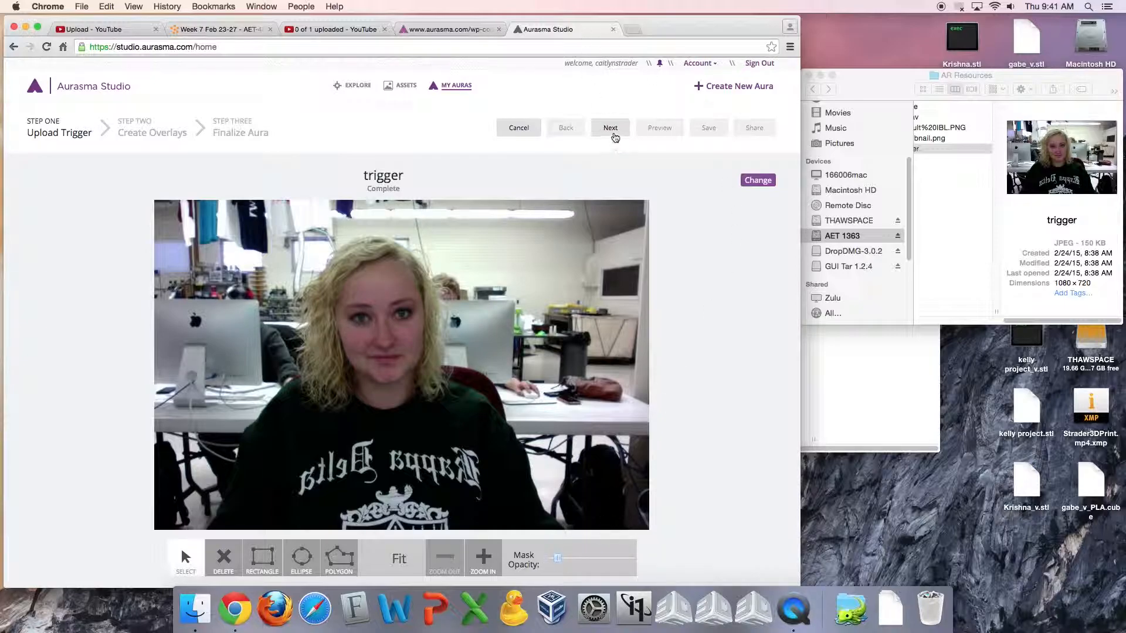
click(614, 134)
Open the AR Resources folder on the Desktop in Finder
click(953, 225)
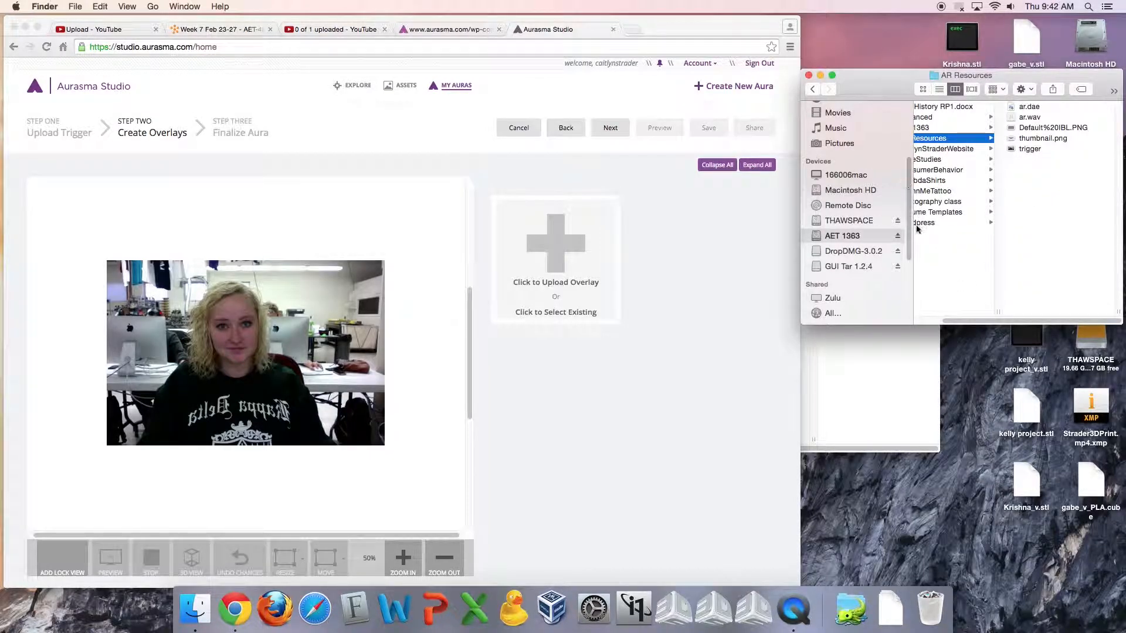
drag(908, 215, 907, 170)
click(840, 163)
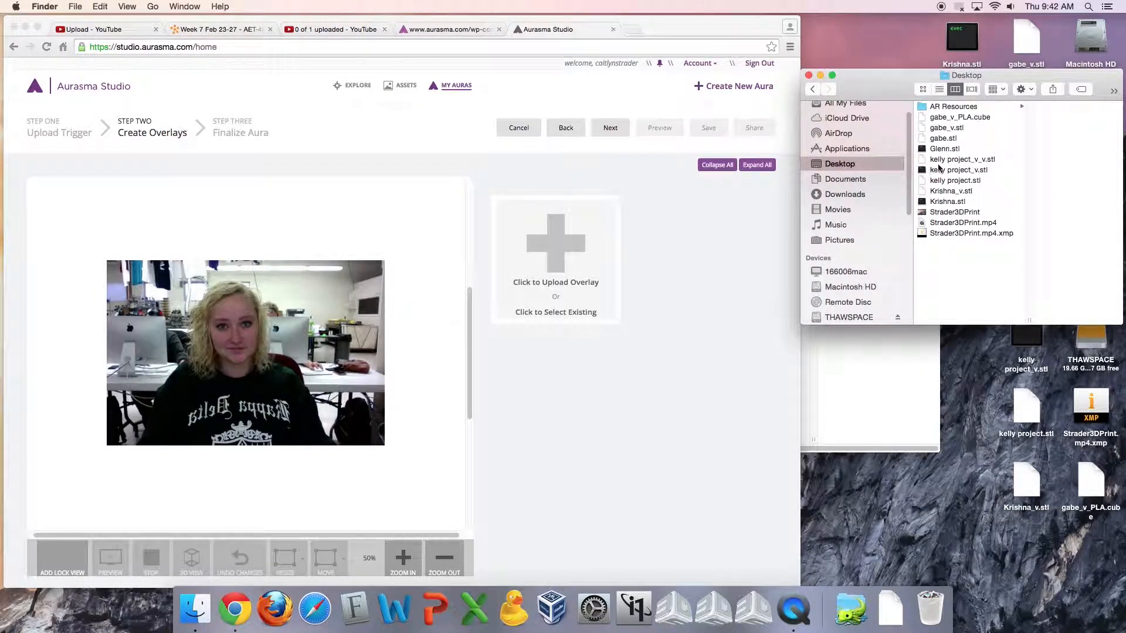
click(960, 108)
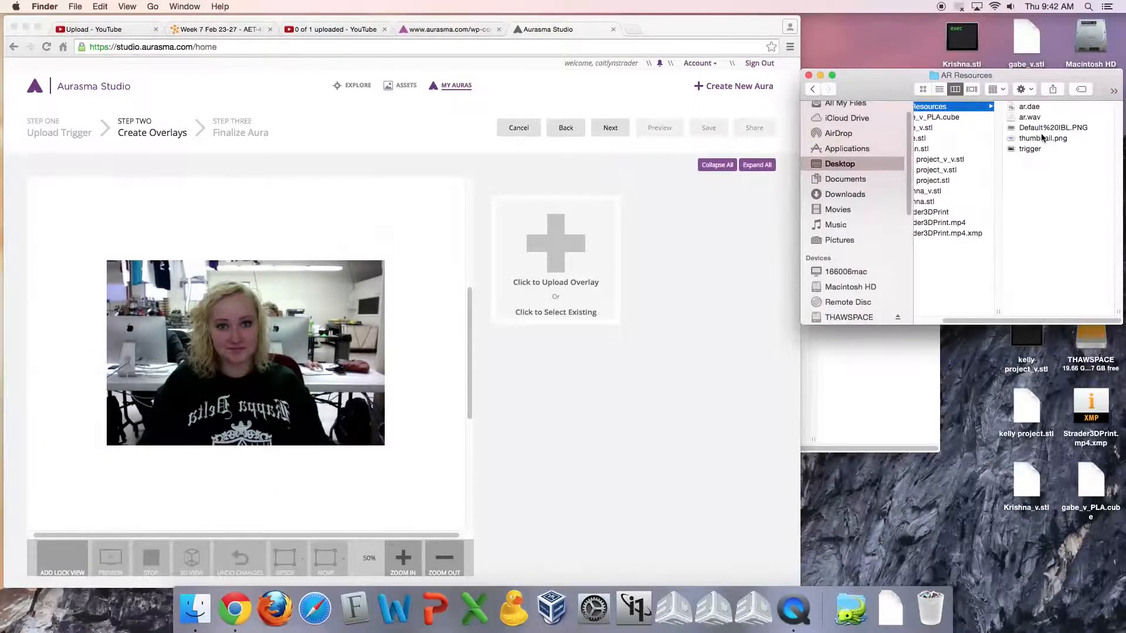
Compress ar.dae, ar.wav, Default%20IBL.PNG and thumbnail.png into a zip archive and move it out of the folder onto the Desktop
click(1027, 108)
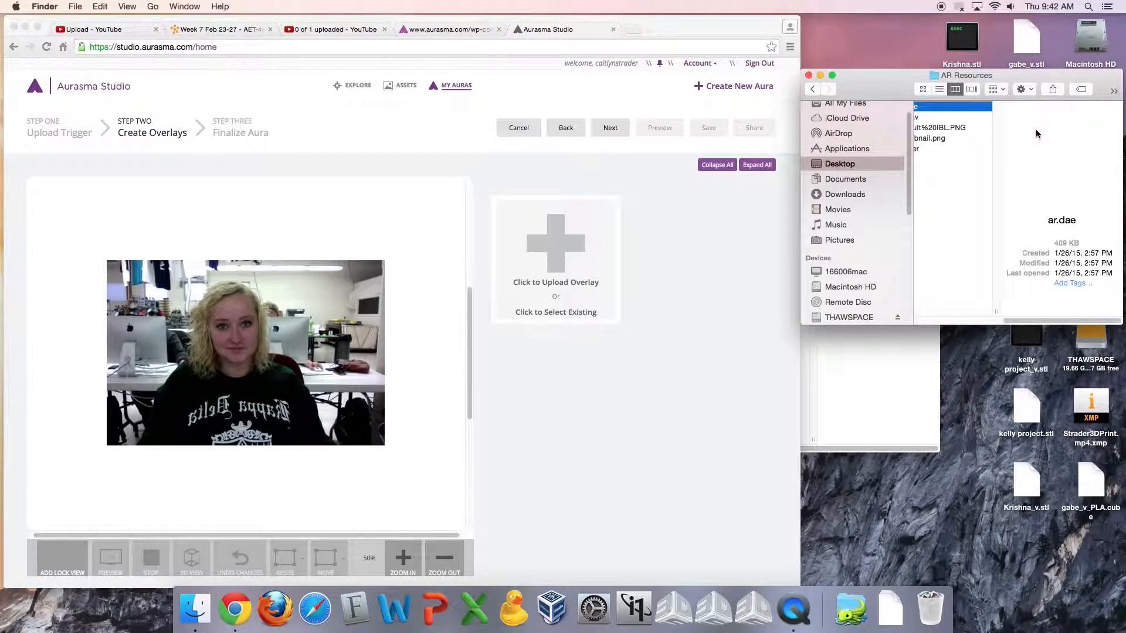
shift+click(952, 138)
right_click(952, 139)
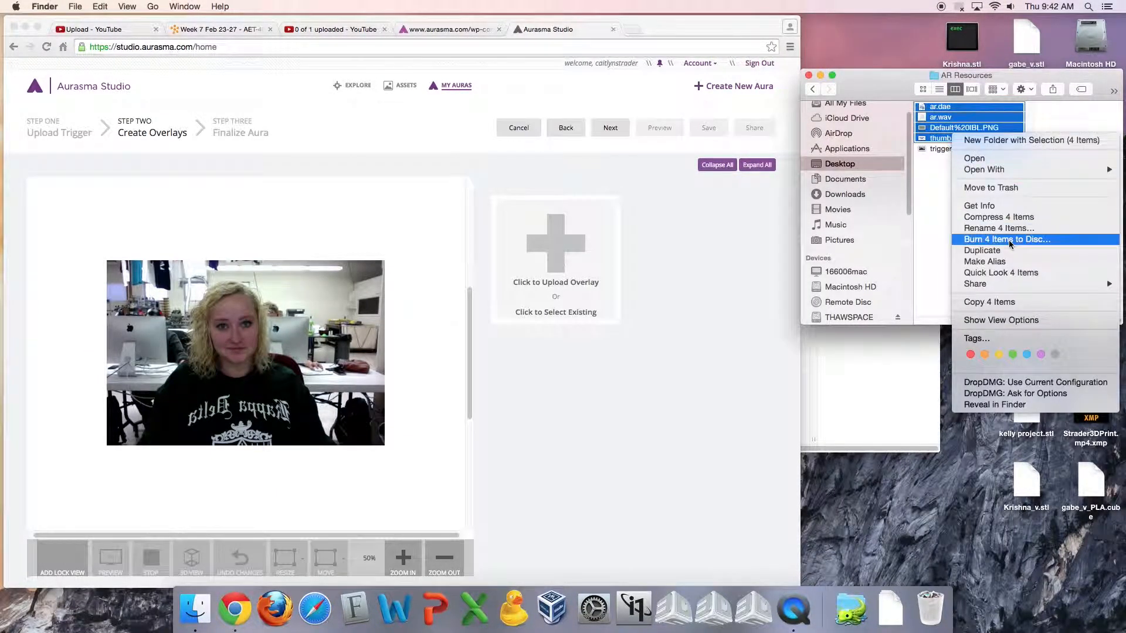
click(1009, 218)
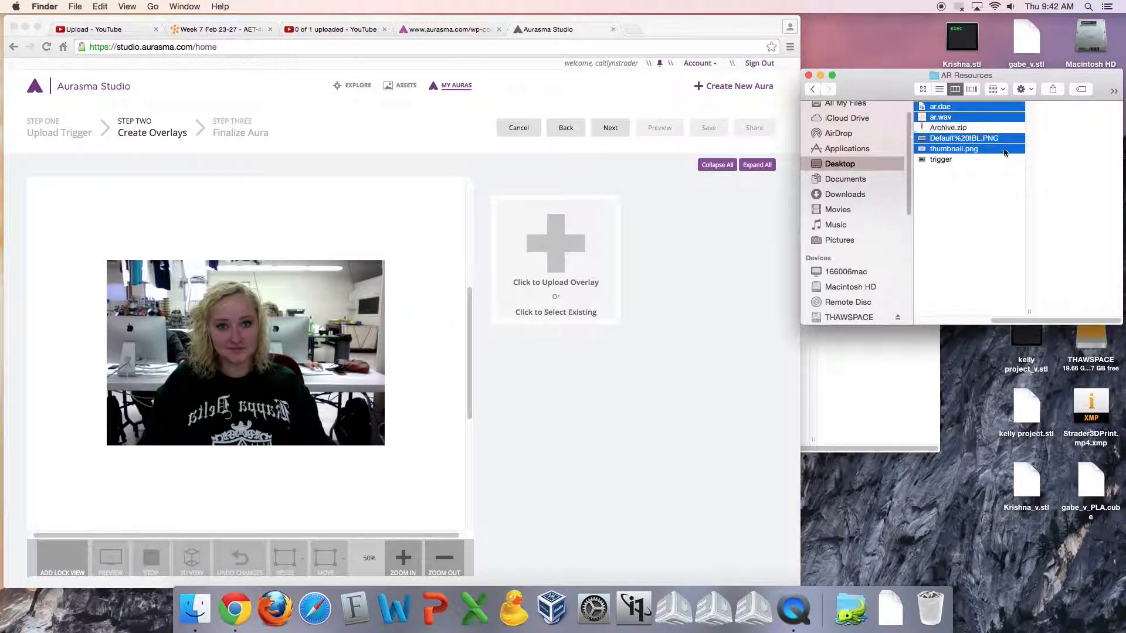
drag(974, 133, 964, 601)
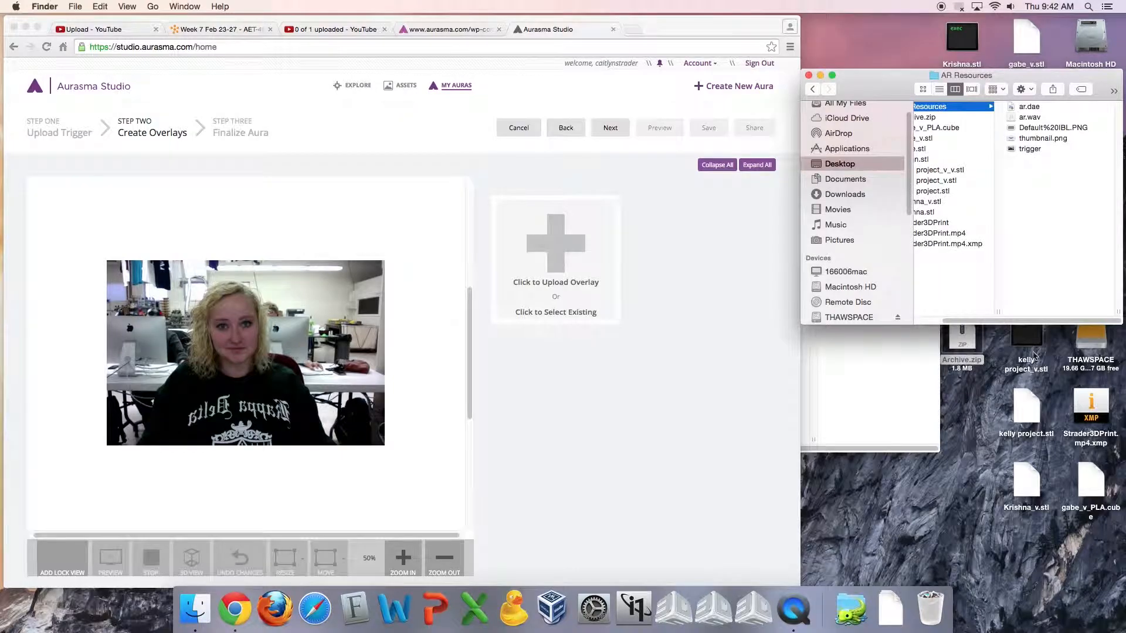
Launch GUI Tar and add ar.dae, ar.wav, Default%20IBL.PNG and thumbnail.png to its compressor list
click(1091, 7)
text(gui)
key(Return)
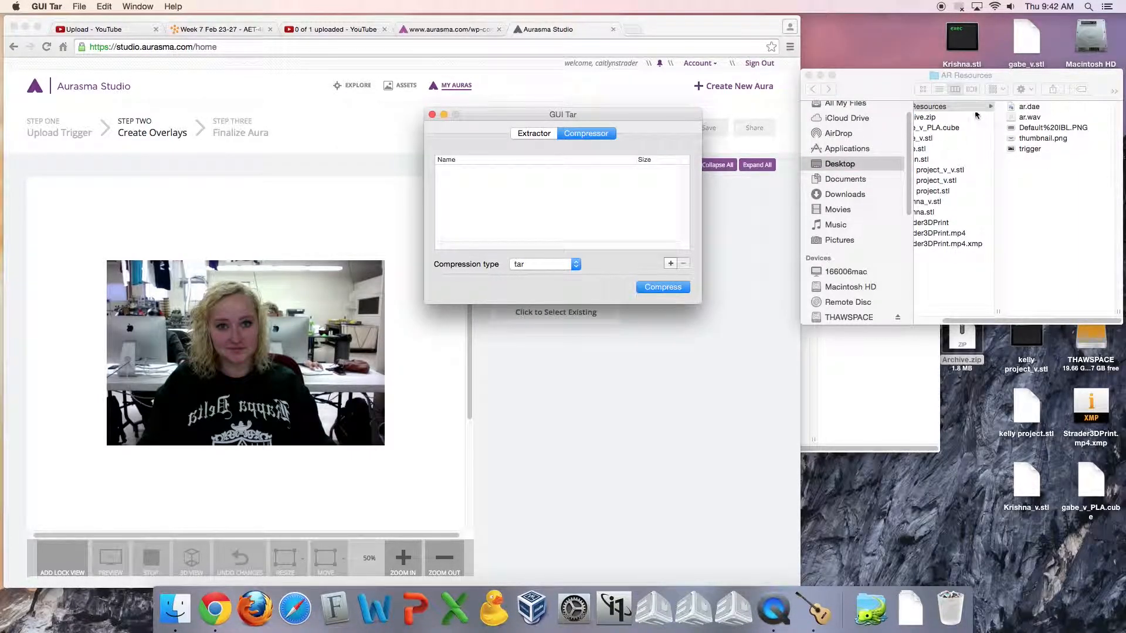
click(1029, 107)
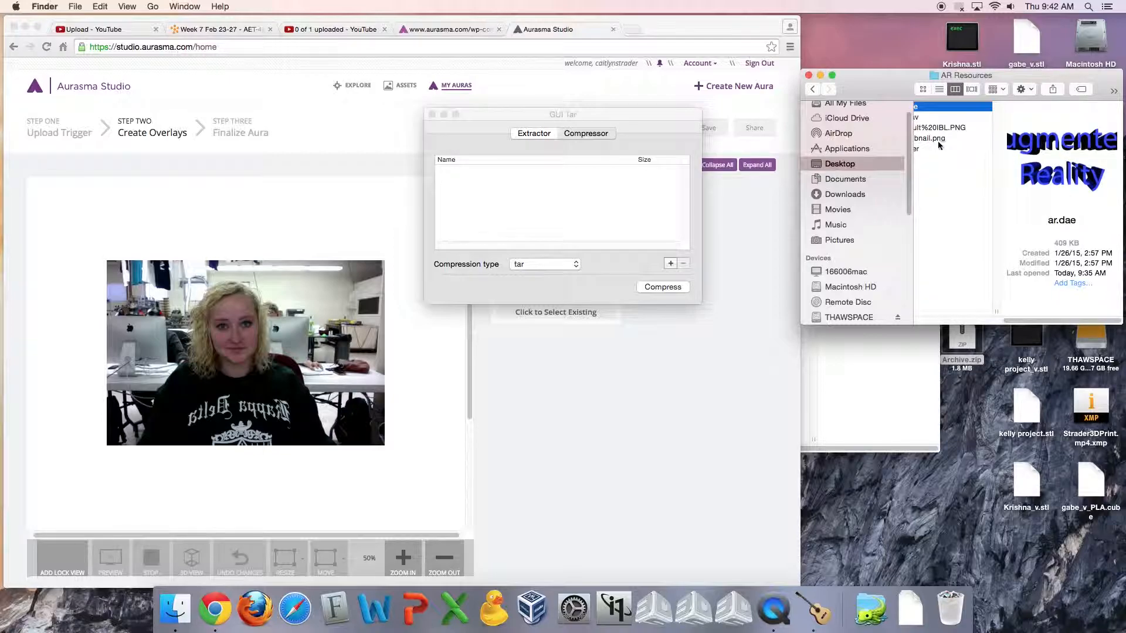
shift+click(941, 142)
drag(941, 141, 591, 207)
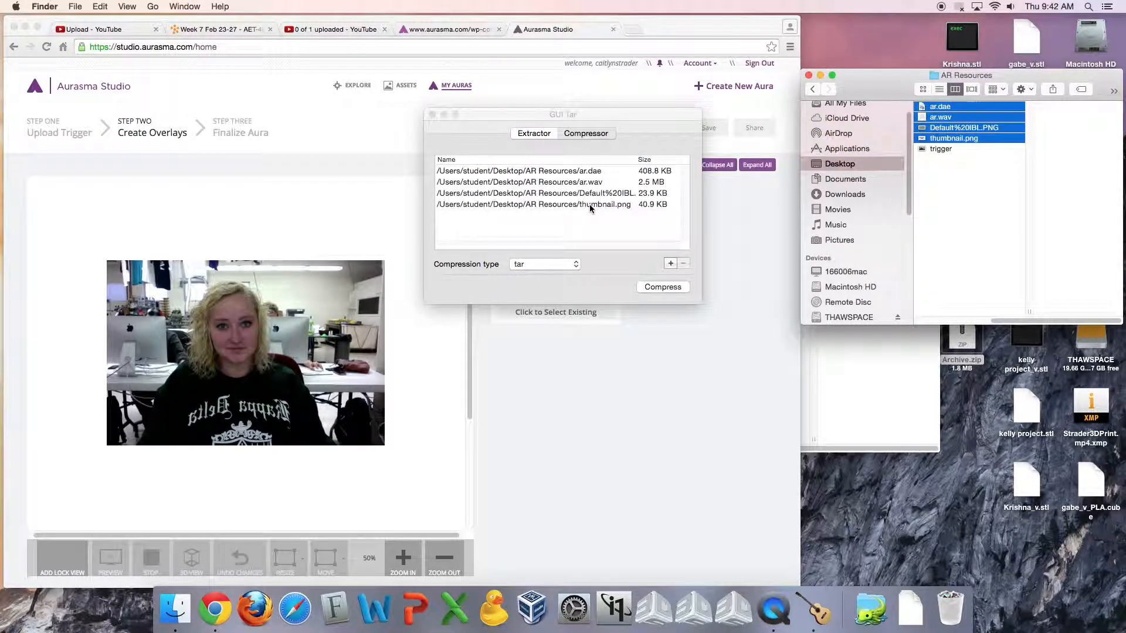
Start compressing the listed files with the tar compression type and name the archive AR1.tar
click(565, 267)
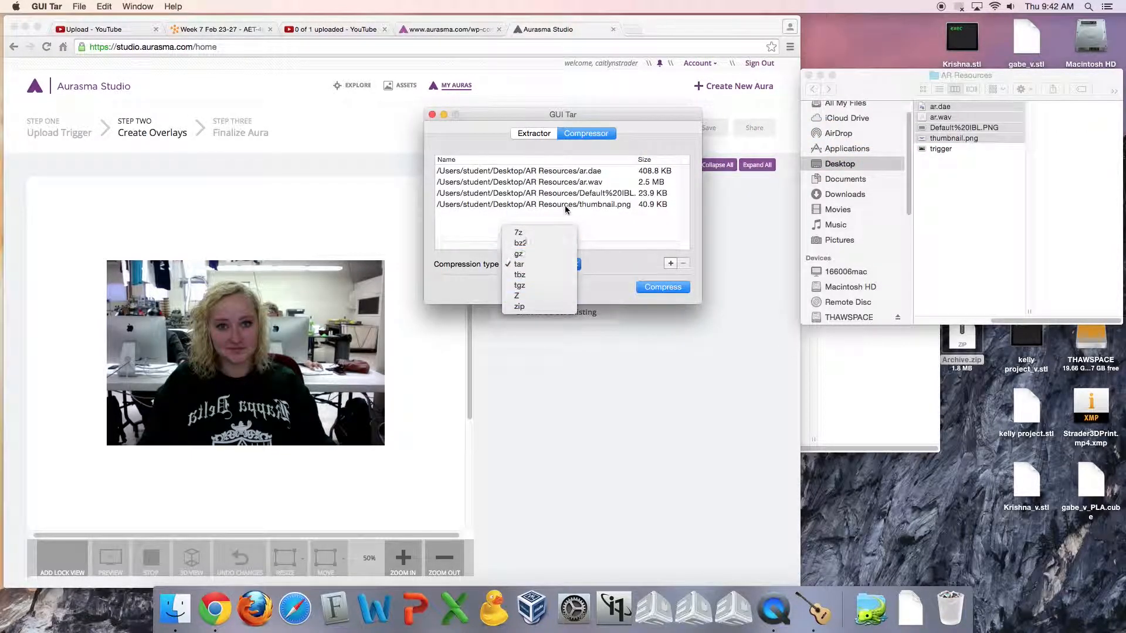
click(551, 262)
click(687, 290)
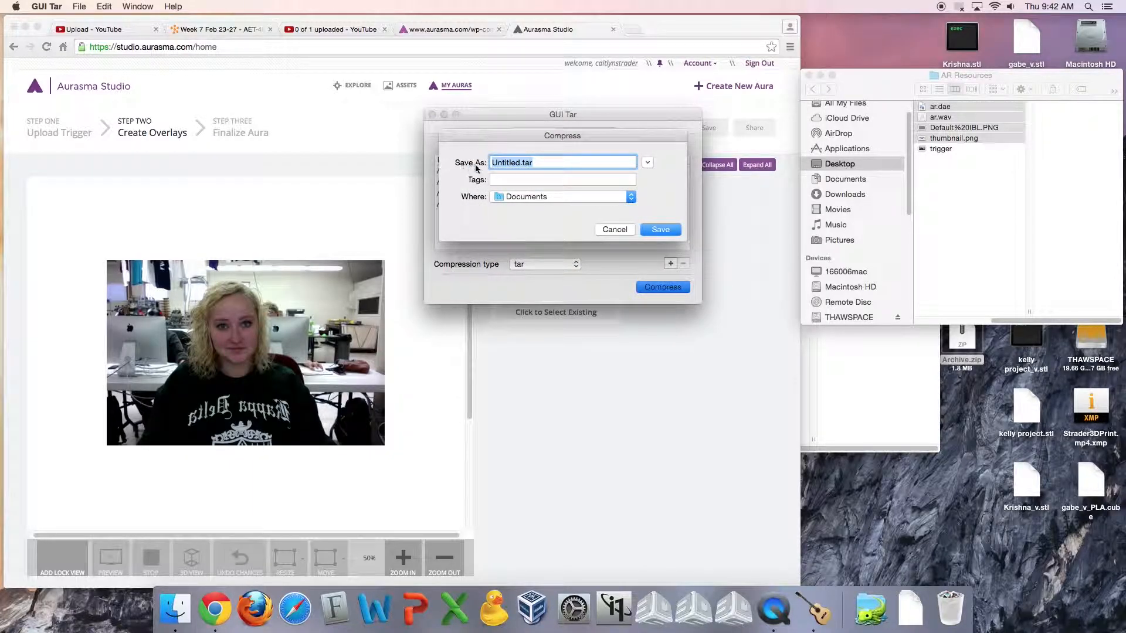
click(523, 161)
double_click(508, 163)
text(ATR)
Choose the Desktop's AR Resources folder as the destination and save the archive there
click(628, 197)
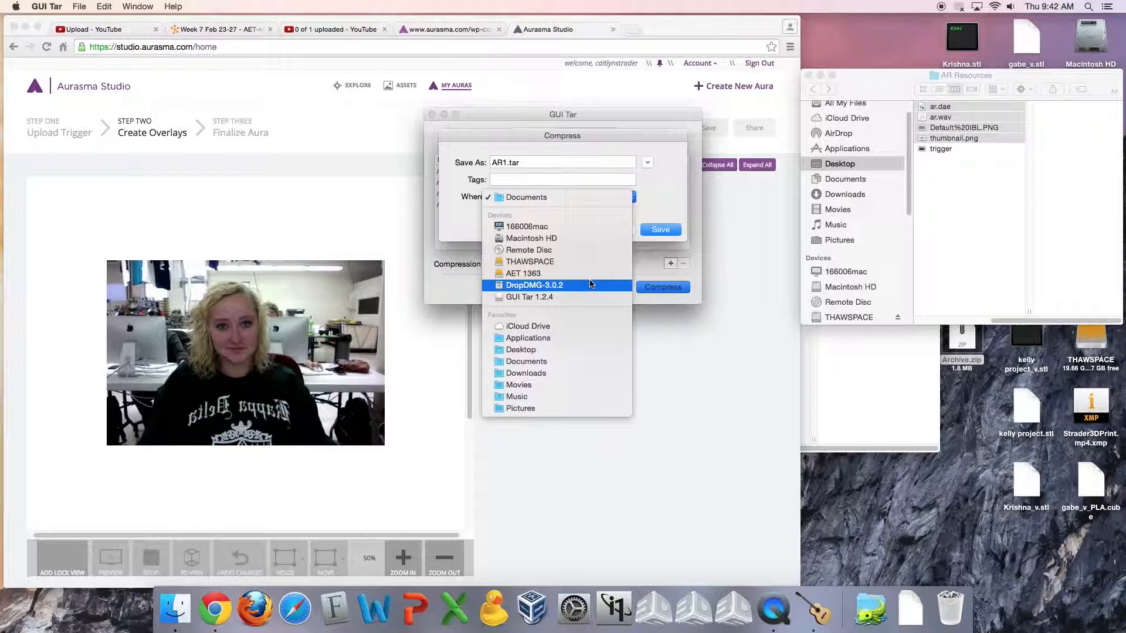
click(647, 163)
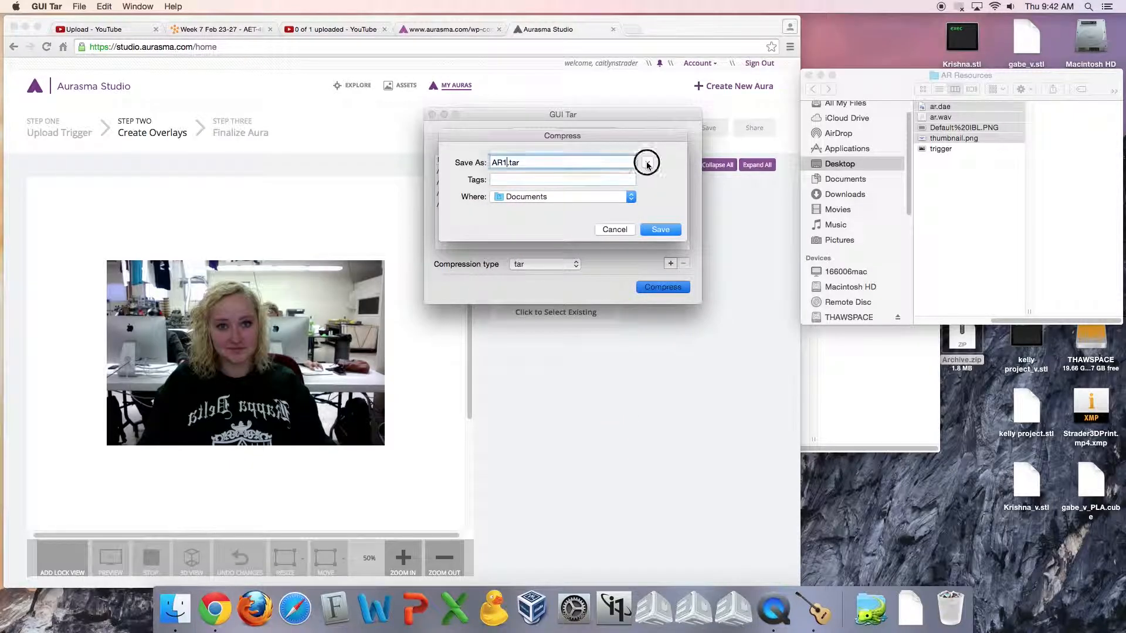
click(647, 163)
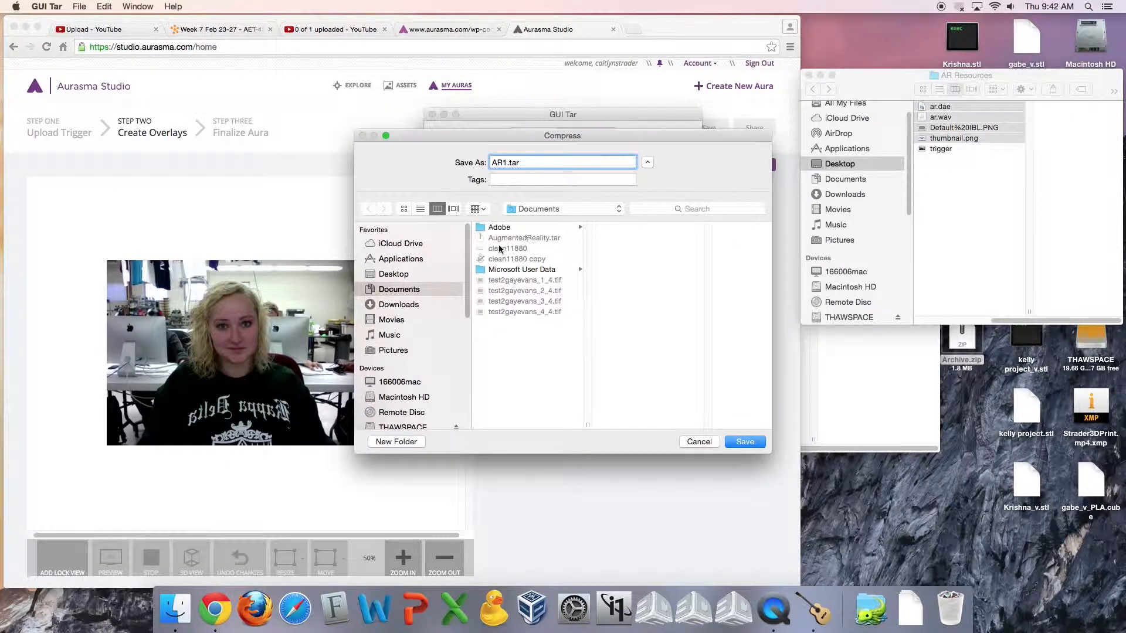
click(390, 274)
click(510, 227)
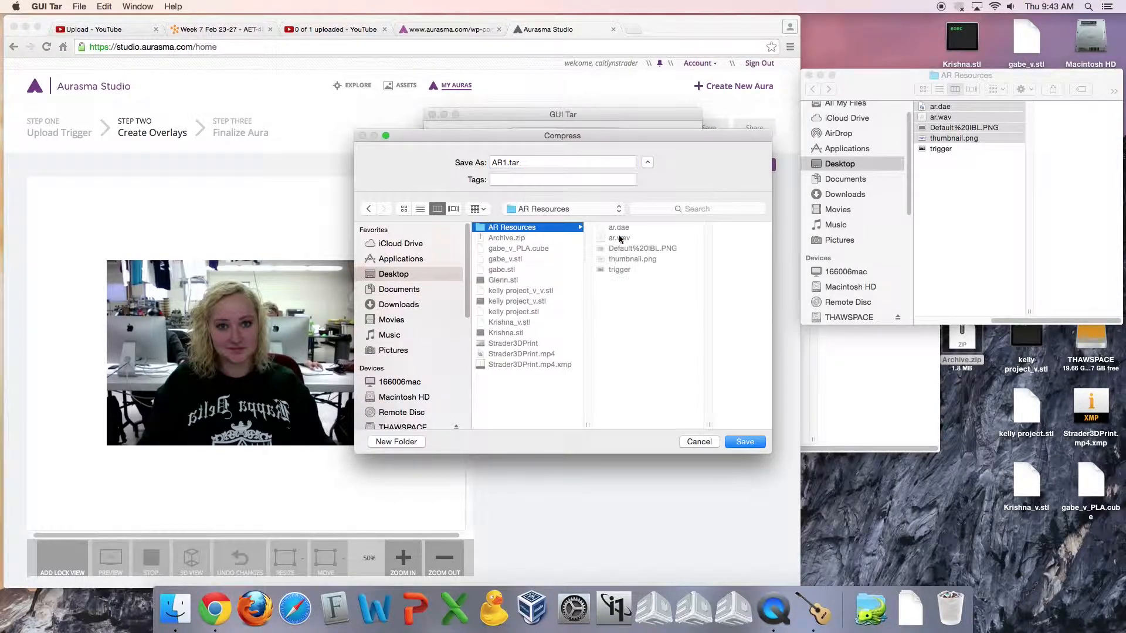
click(745, 442)
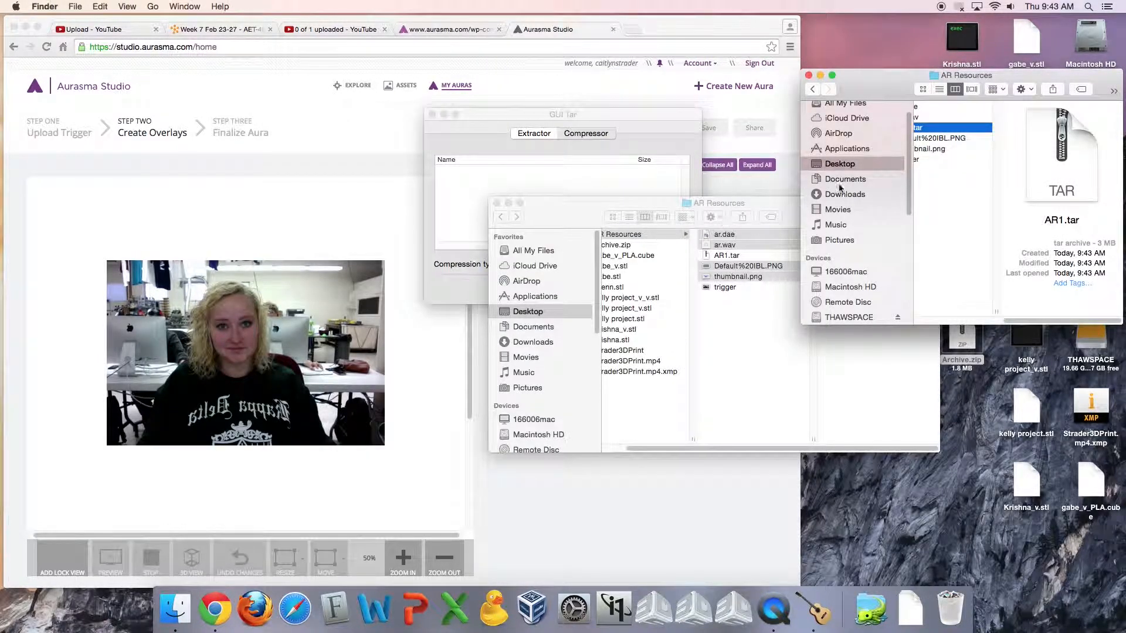
Close the extra Finder window and GUI Tar, and move the remaining AR Resources window clear of the overlay upload area
click(809, 75)
click(727, 256)
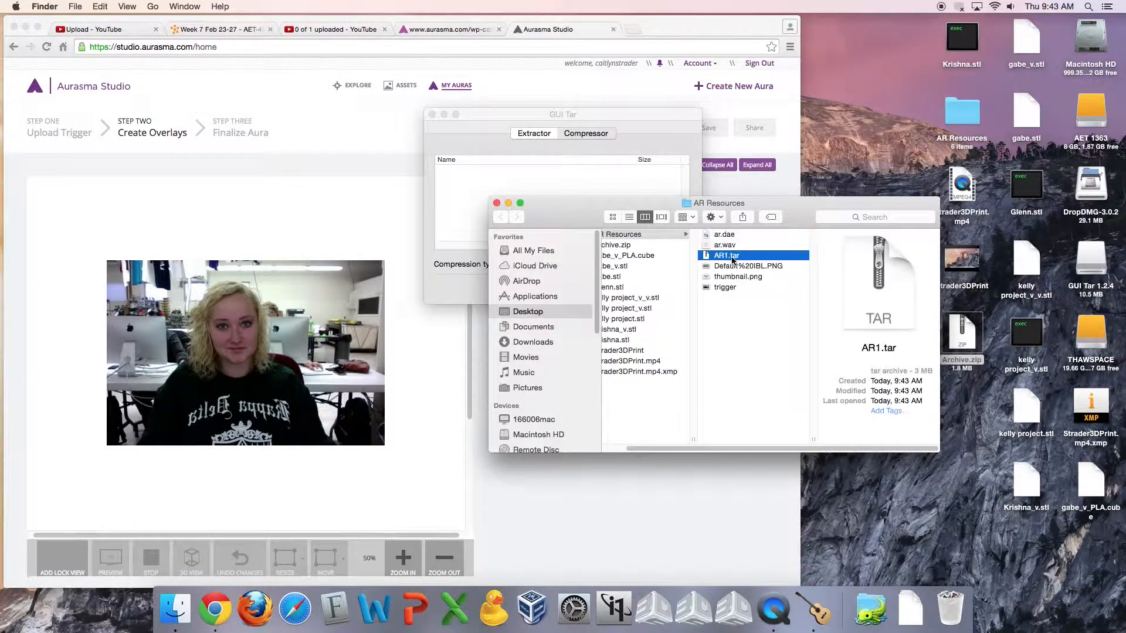
click(537, 173)
click(432, 114)
drag(726, 203, 923, 142)
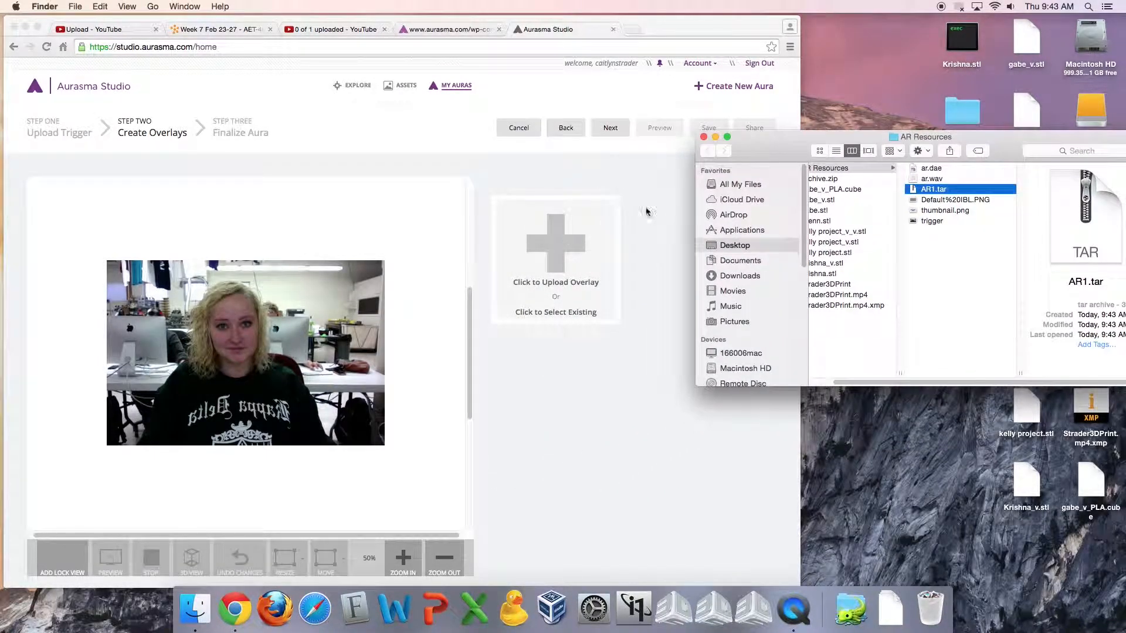
Upload AR1.tar to Aurasma Studio as an overlay named AR1 and save it
click(940, 192)
drag(940, 192, 595, 299)
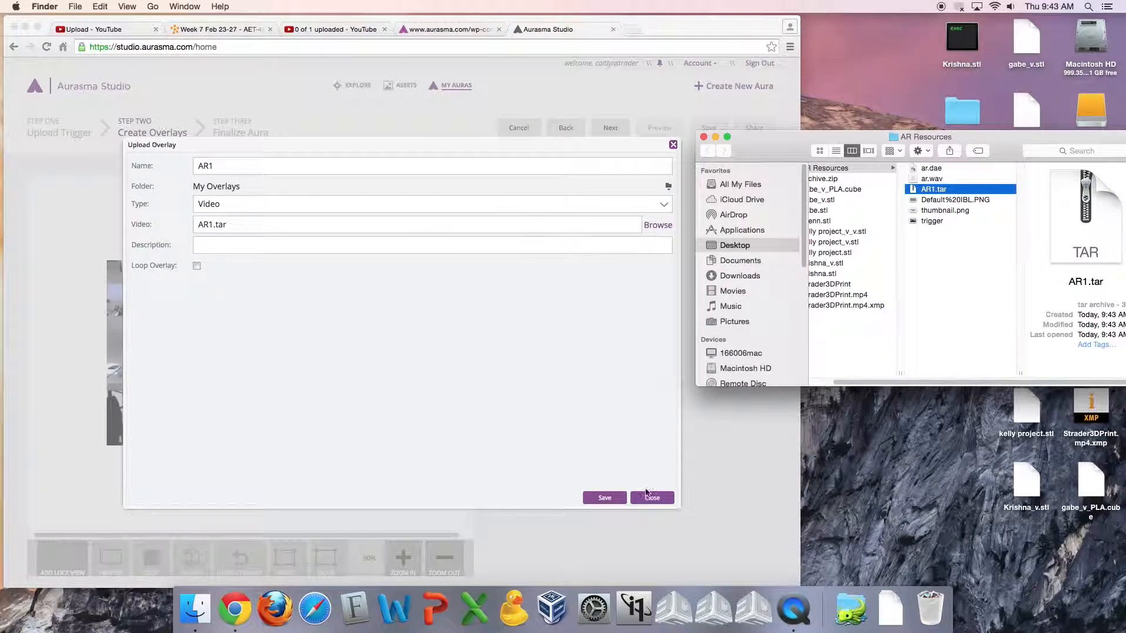
click(616, 498)
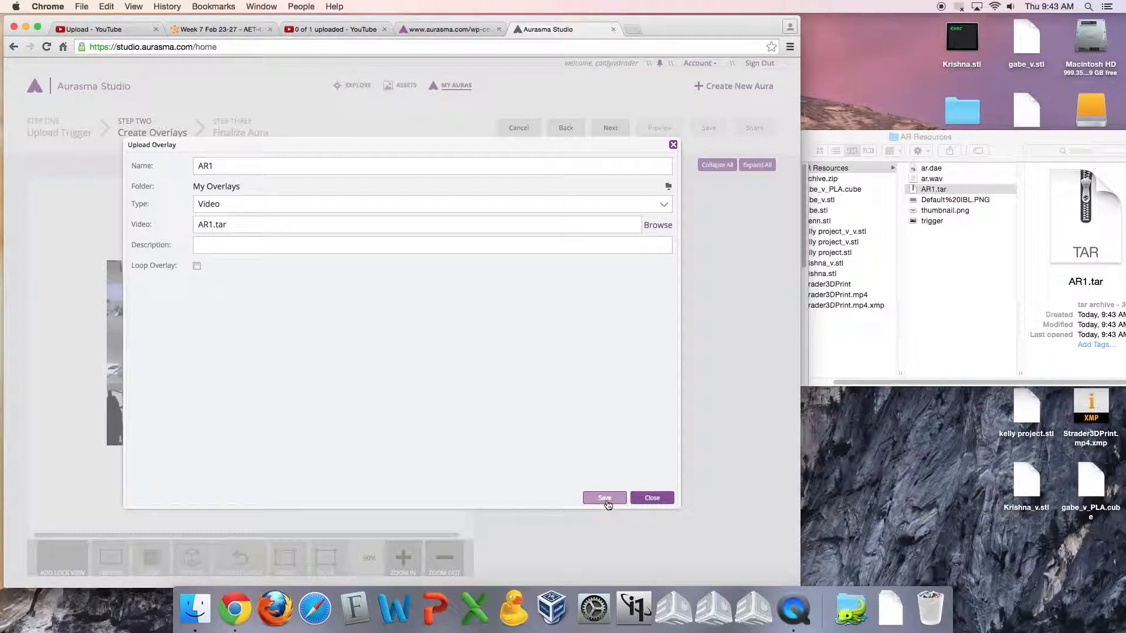
click(596, 500)
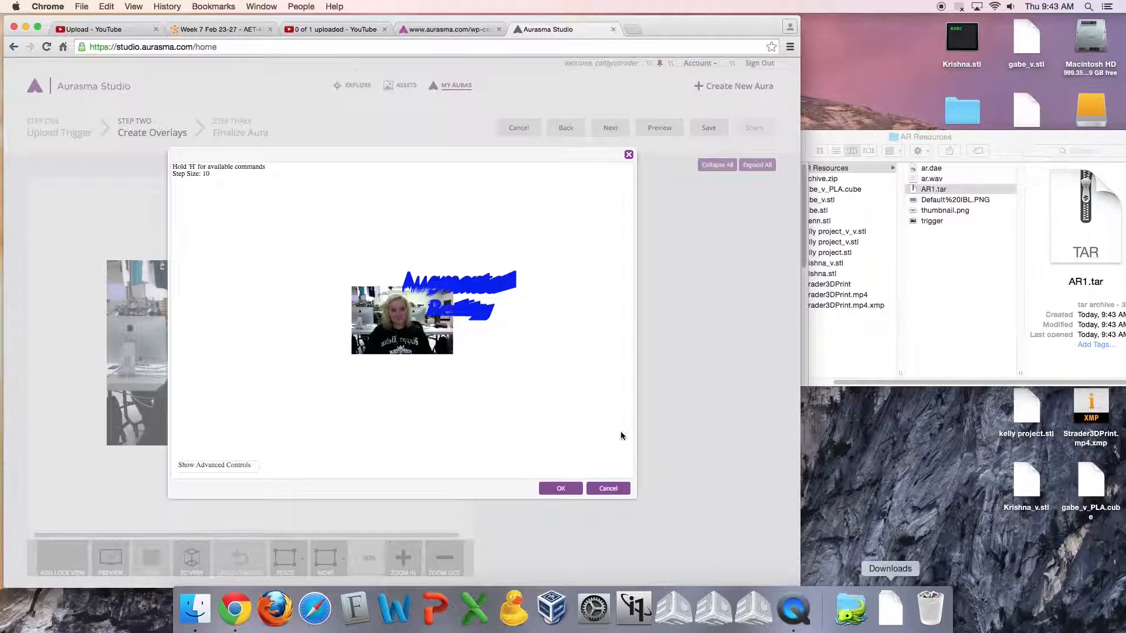
Look up the 3D view commands and move the Augmented Reality text in the trigger's XY plane until it is centred over the trigger image
drag(468, 289, 259, 286)
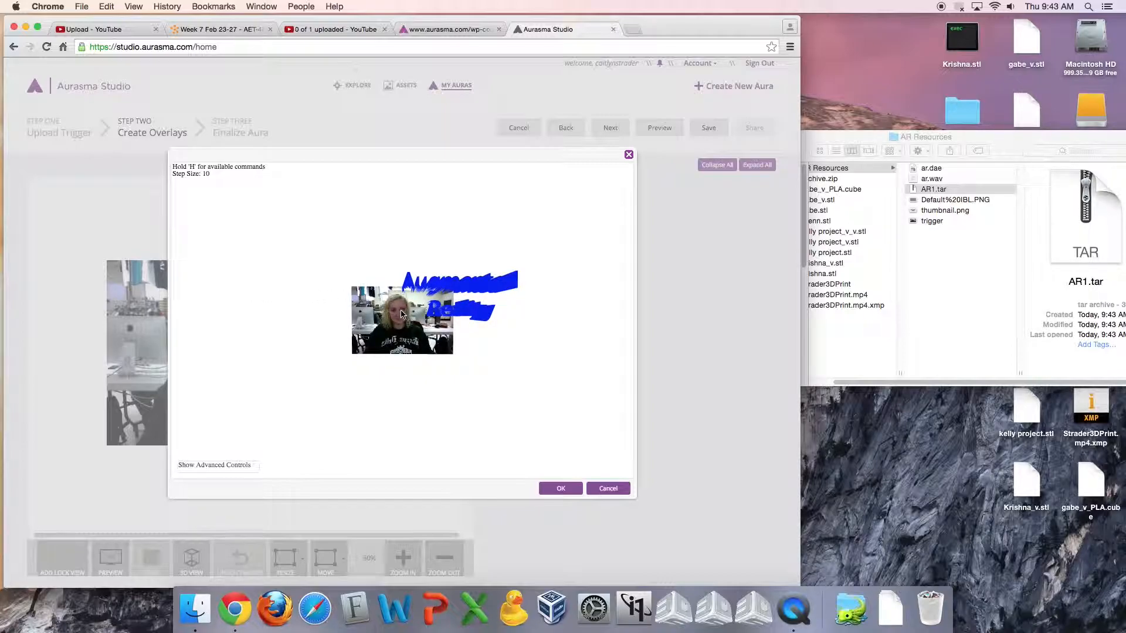
key(h)
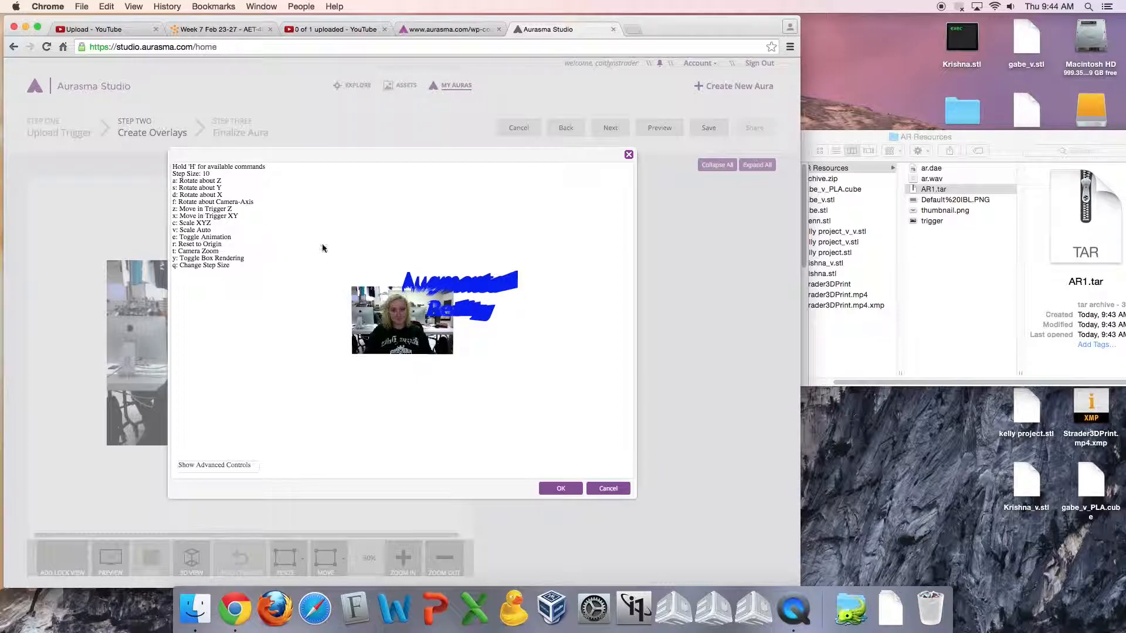
key(x)
drag(480, 286, 451, 299)
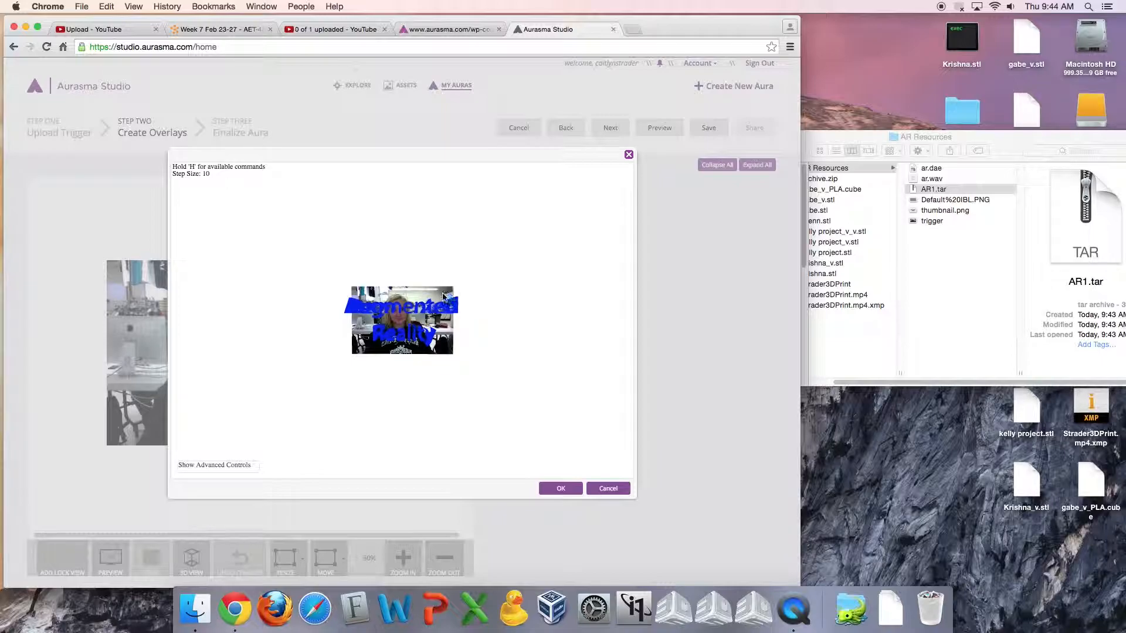
Scale up the Augmented Reality text in XYZ, adjust its position in the trigger's XY plane and accept the 3D placement
key(h)
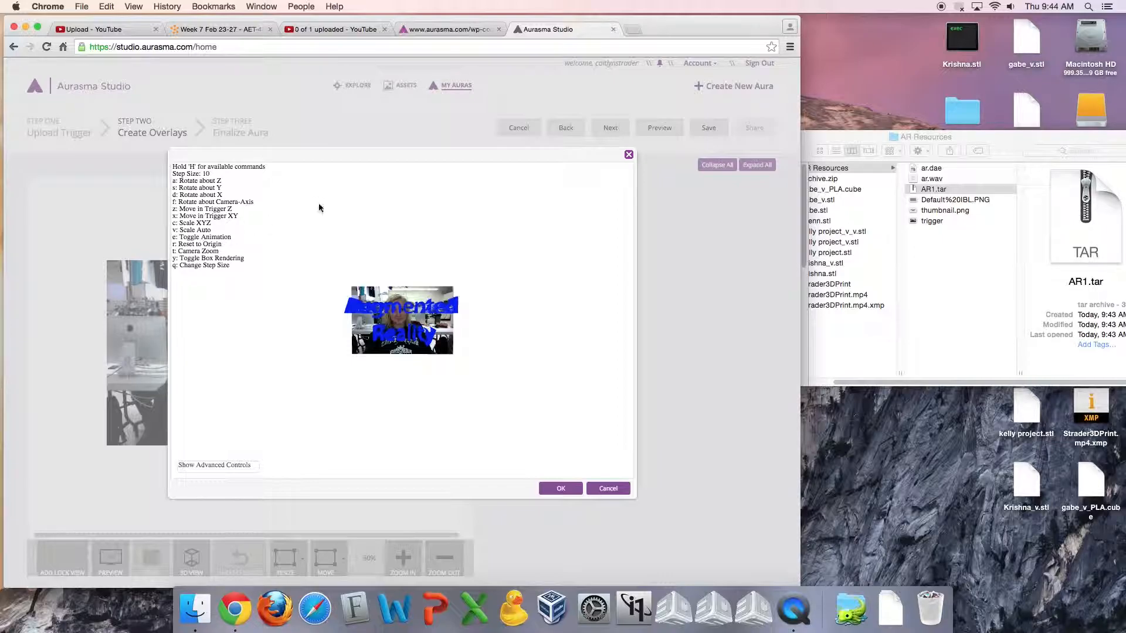
key(c)
mouse_move(406, 314)
mouse_down()
mouse_move(405, 324)
mouse_move(410, 297)
mouse_move(407, 322)
mouse_move(422, 322)
mouse_move(412, 325)
mouse_up()
key(x)
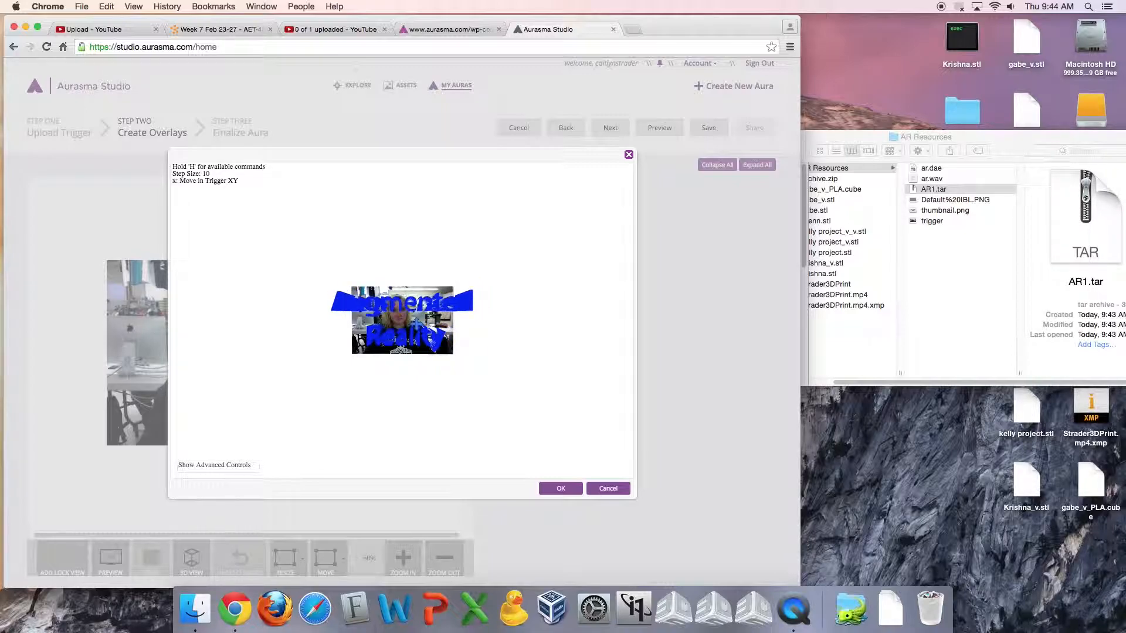
click(574, 491)
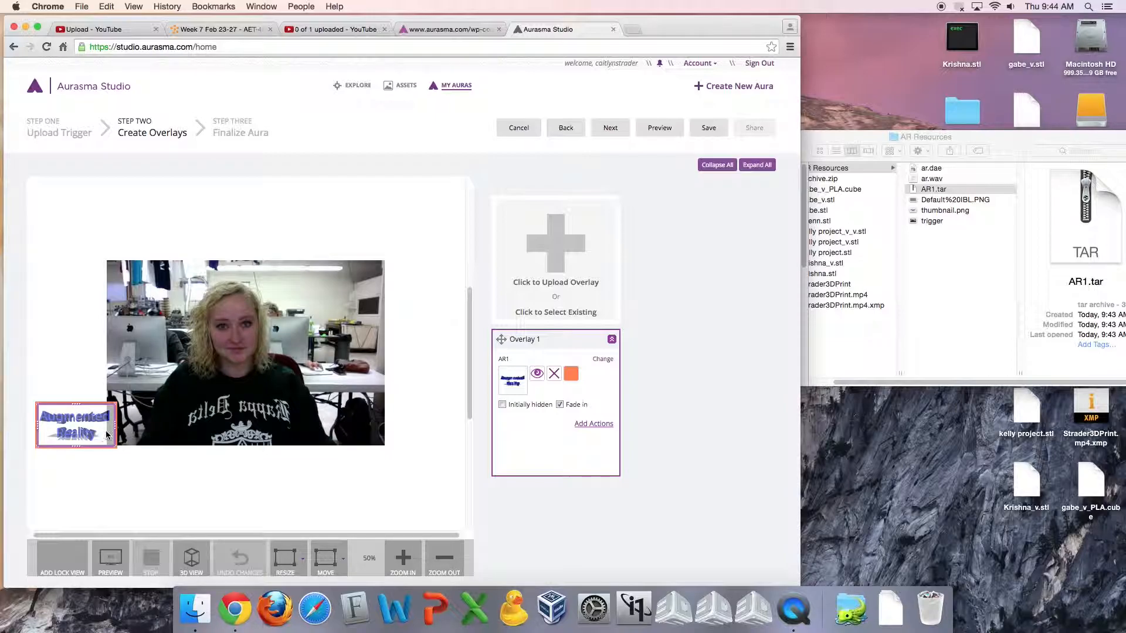
Continue to the Finalize Aura stage and name the Aura ARTest
click(610, 130)
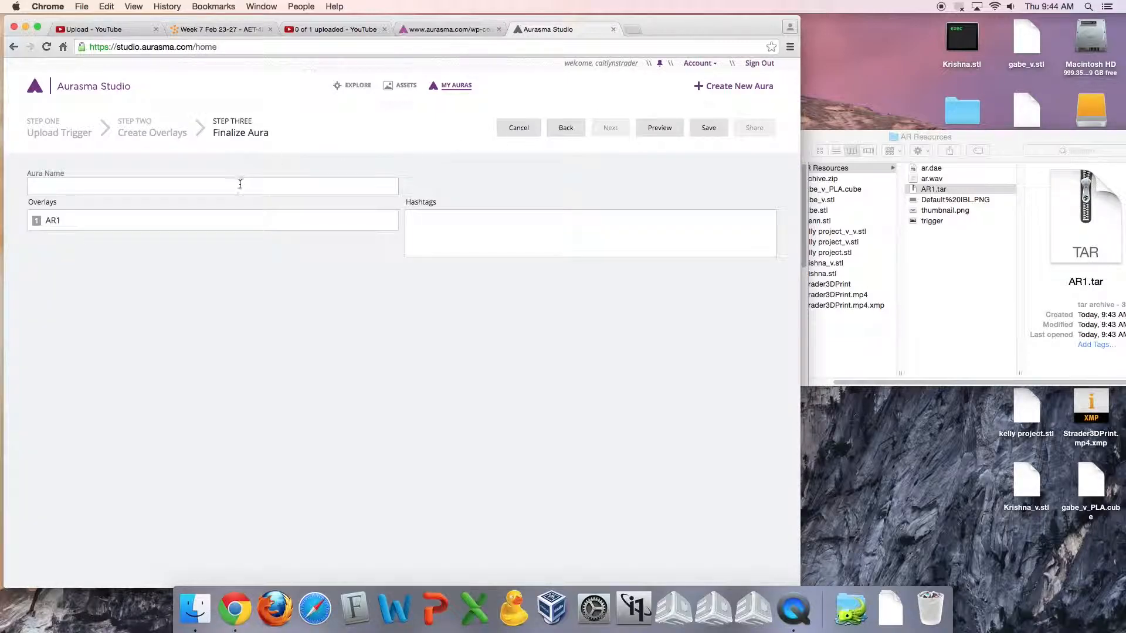
text(ARTest)
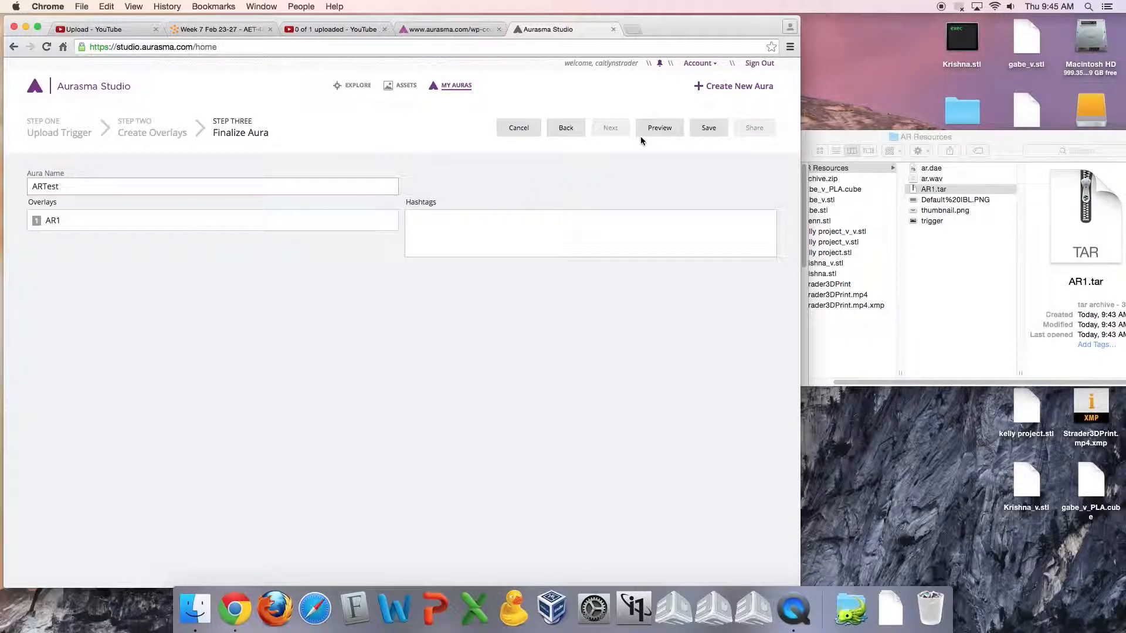
Preview the ARTest Aura, close the preview, and save and share the Aura publicly
click(660, 129)
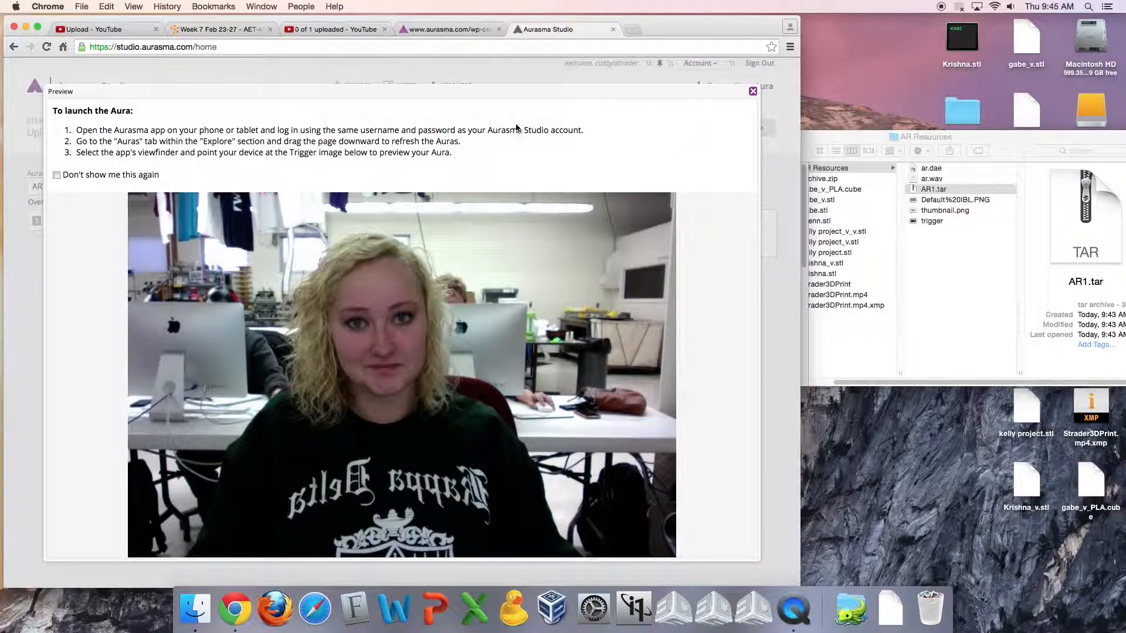
click(753, 93)
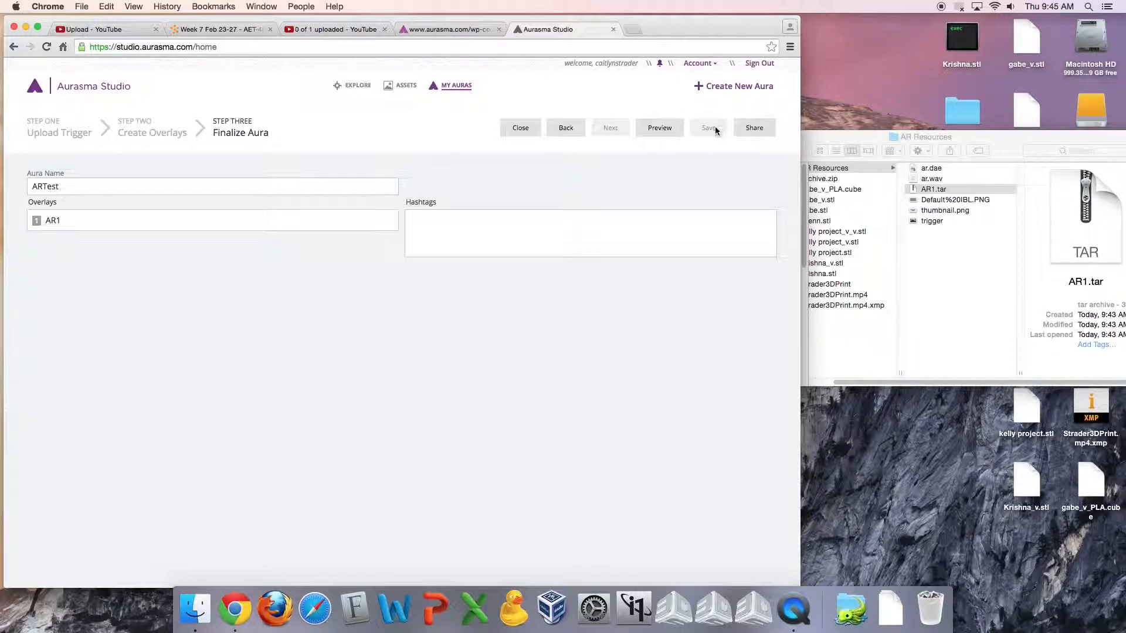
click(761, 133)
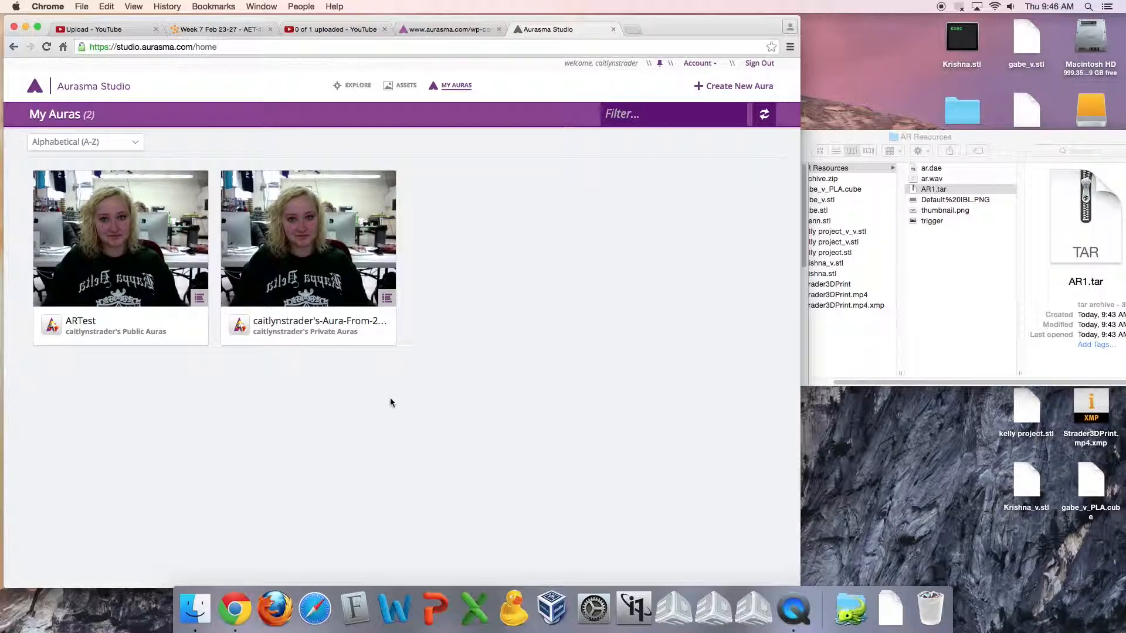
Bring the AR Resources window forward and examine its model, sound, texture, thumbnail and tar files, keeping the Auras list clear
click(932, 240)
drag(920, 141, 570, 138)
click(607, 168)
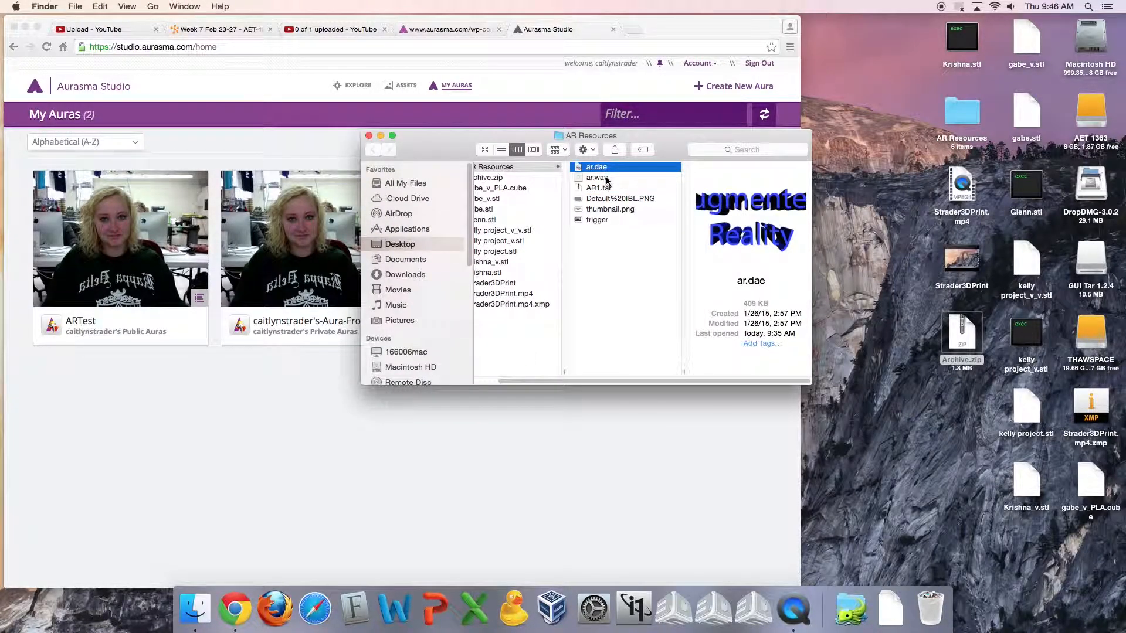
click(607, 179)
click(617, 200)
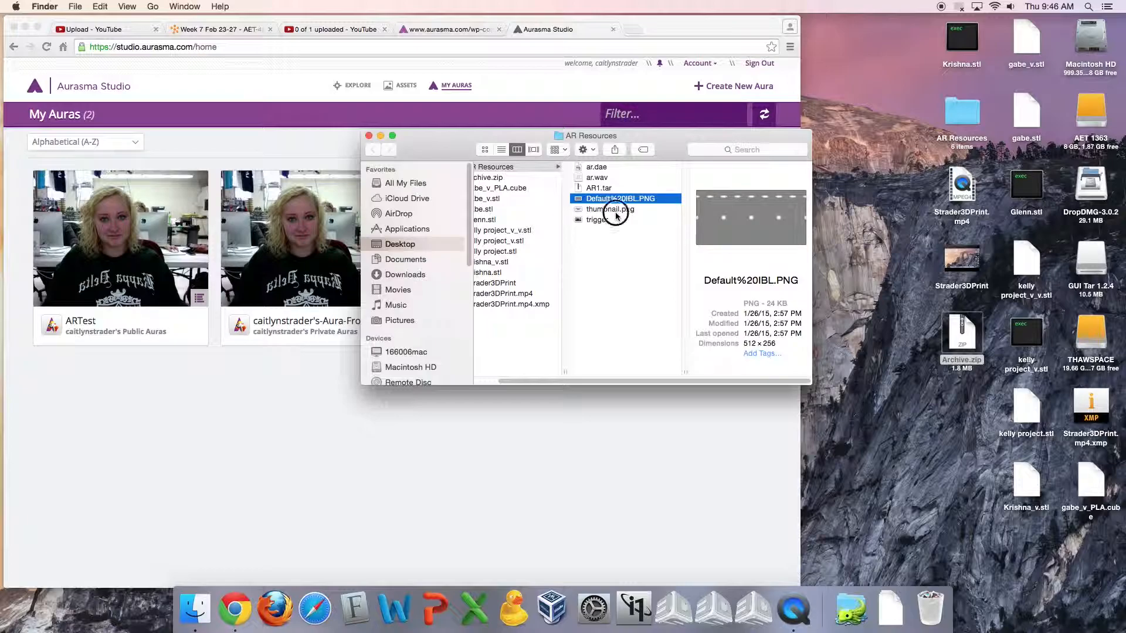
click(615, 213)
click(612, 177)
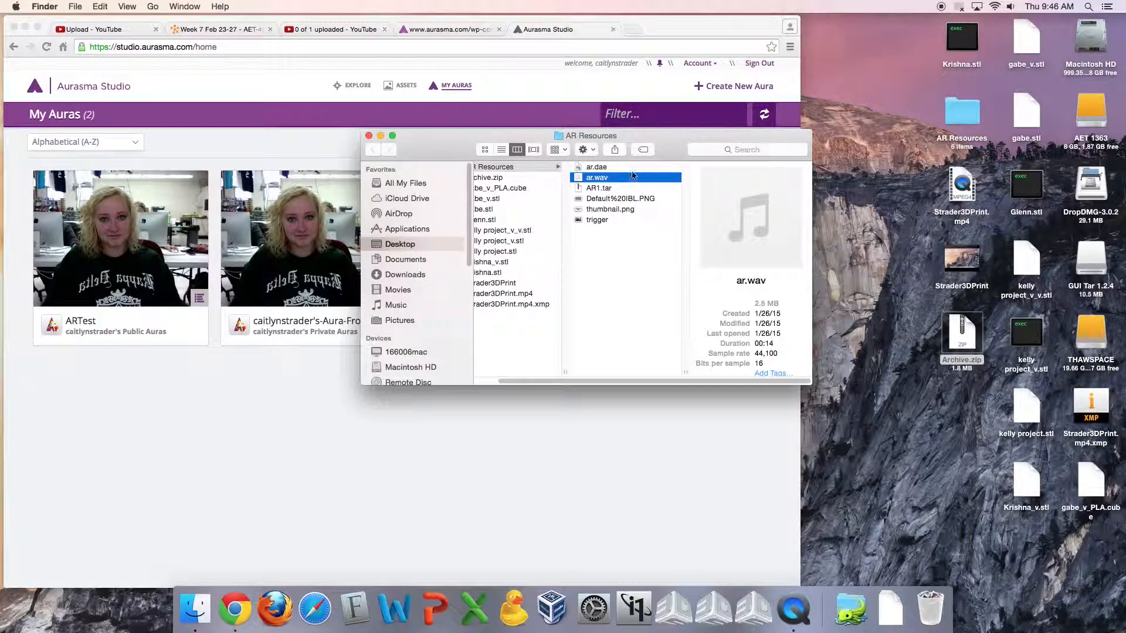
click(614, 188)
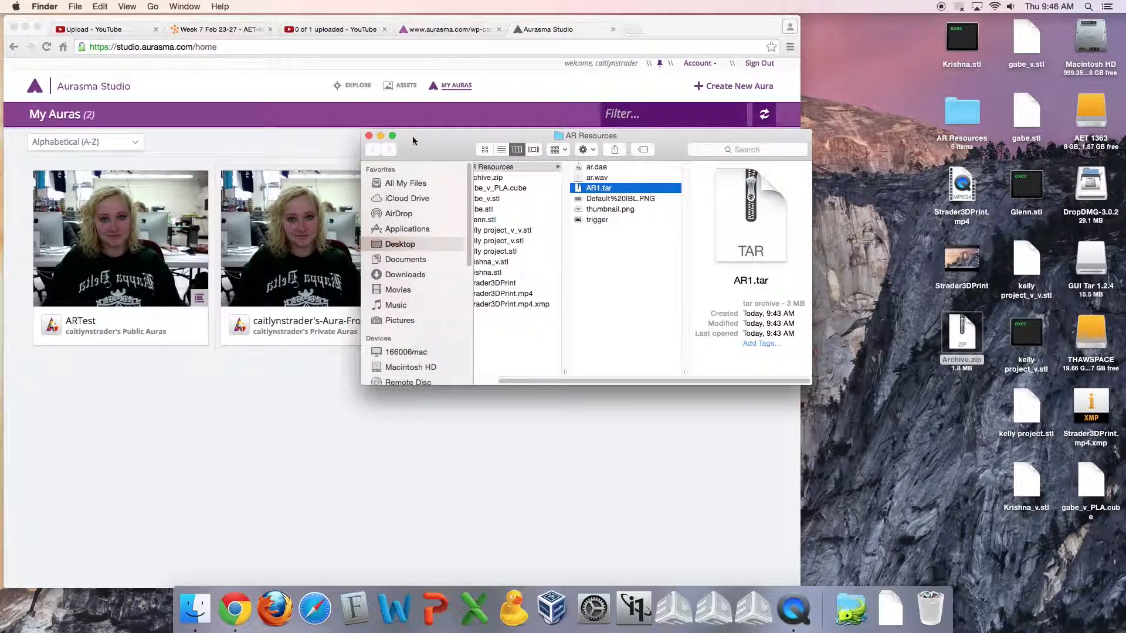
drag(427, 136, 776, 116)
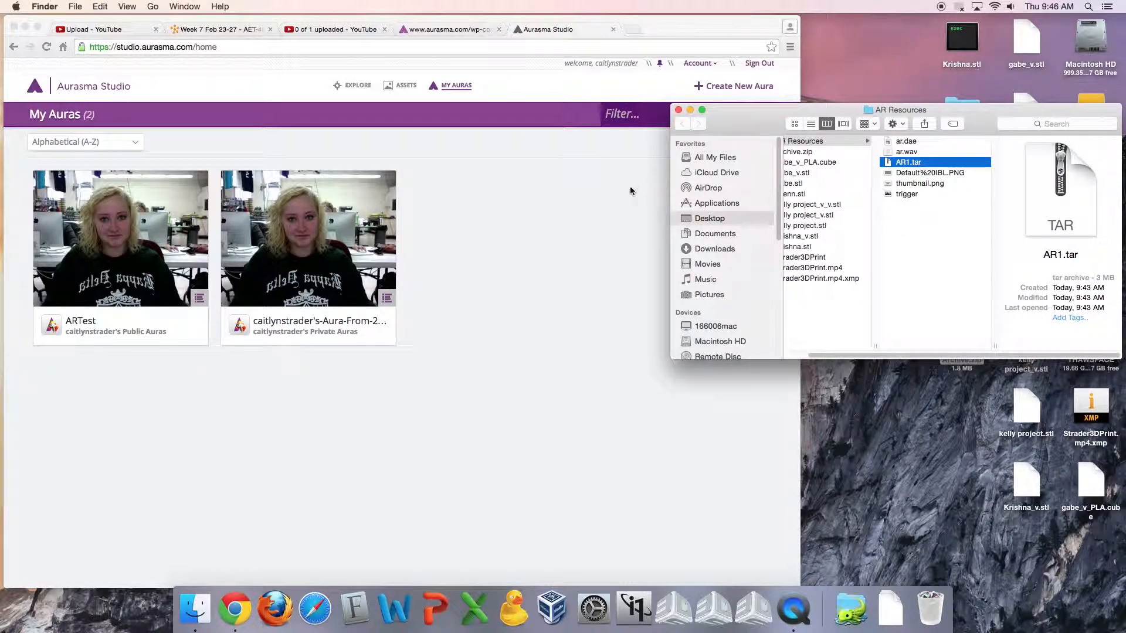